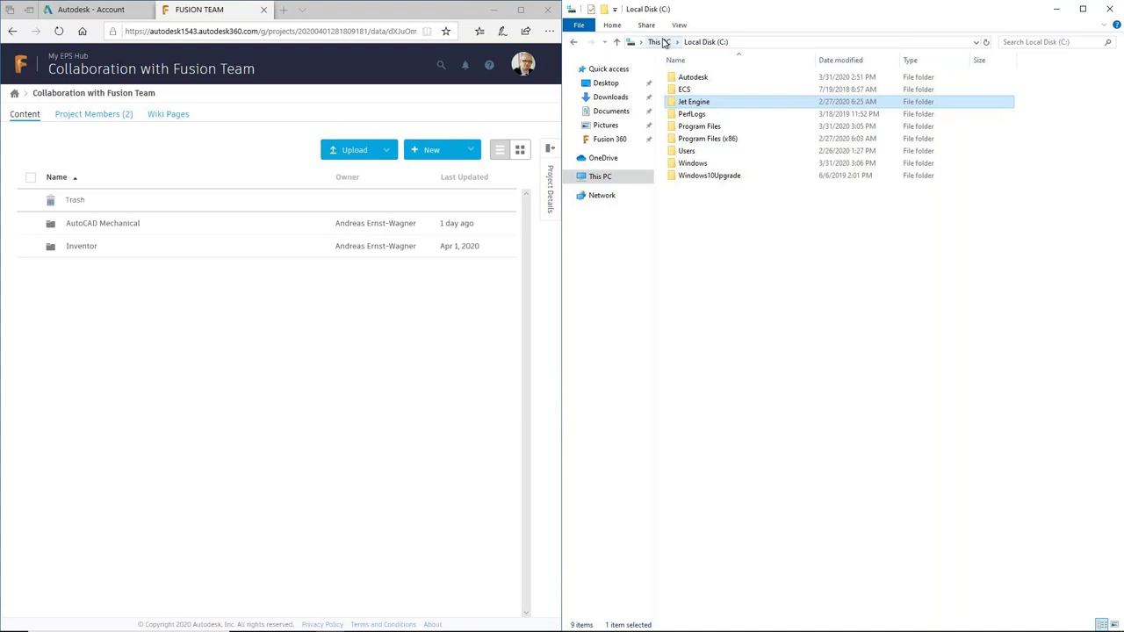
Copy the Jet Engine folder from Local Disk (C:) into the Inventor folder of the Collaboration with Fusion Team project
right_click(702, 103)
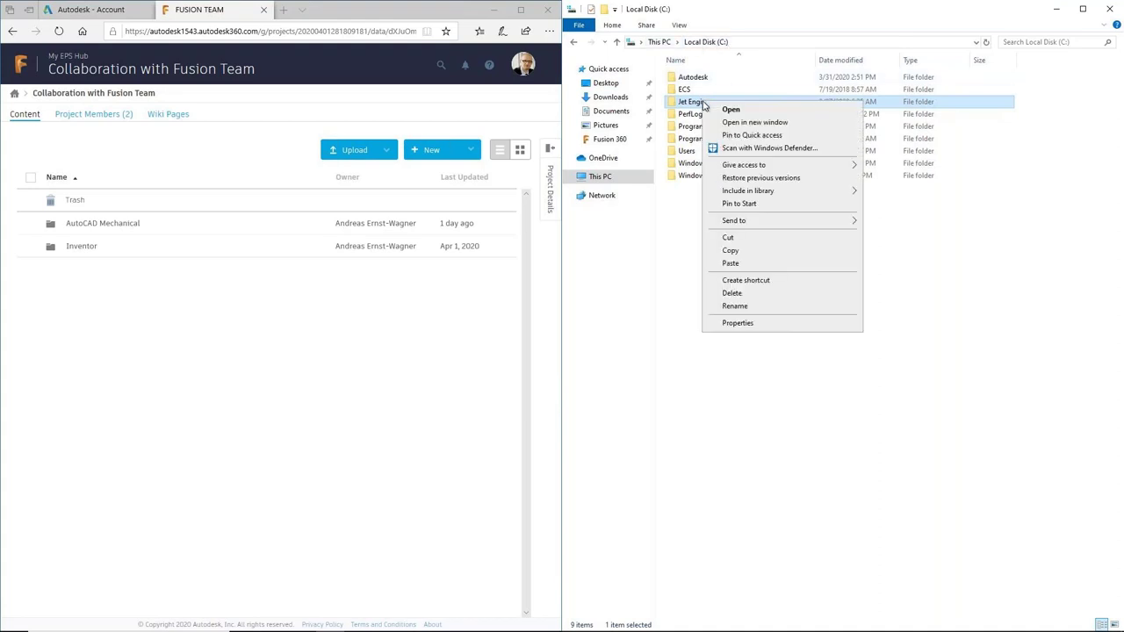
click(735, 251)
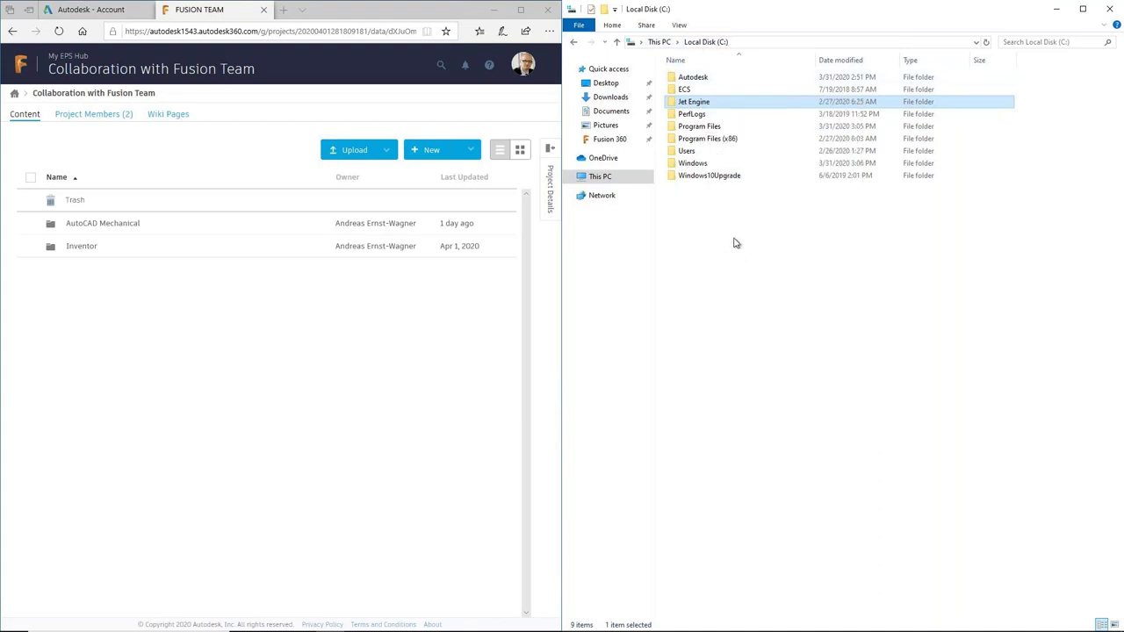
click(606, 43)
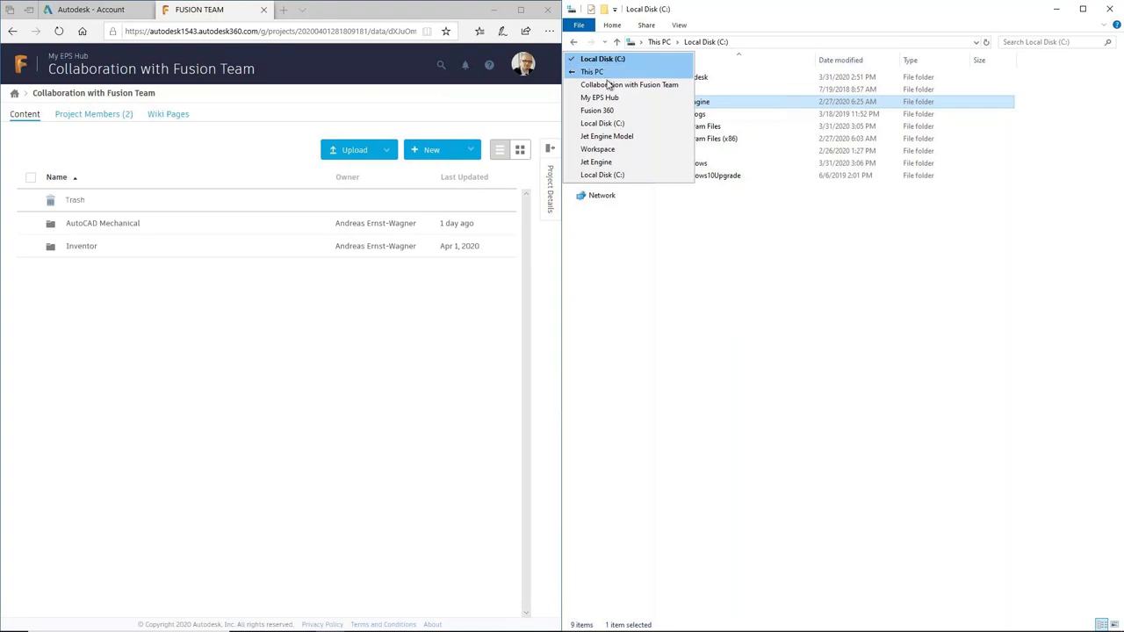
click(609, 85)
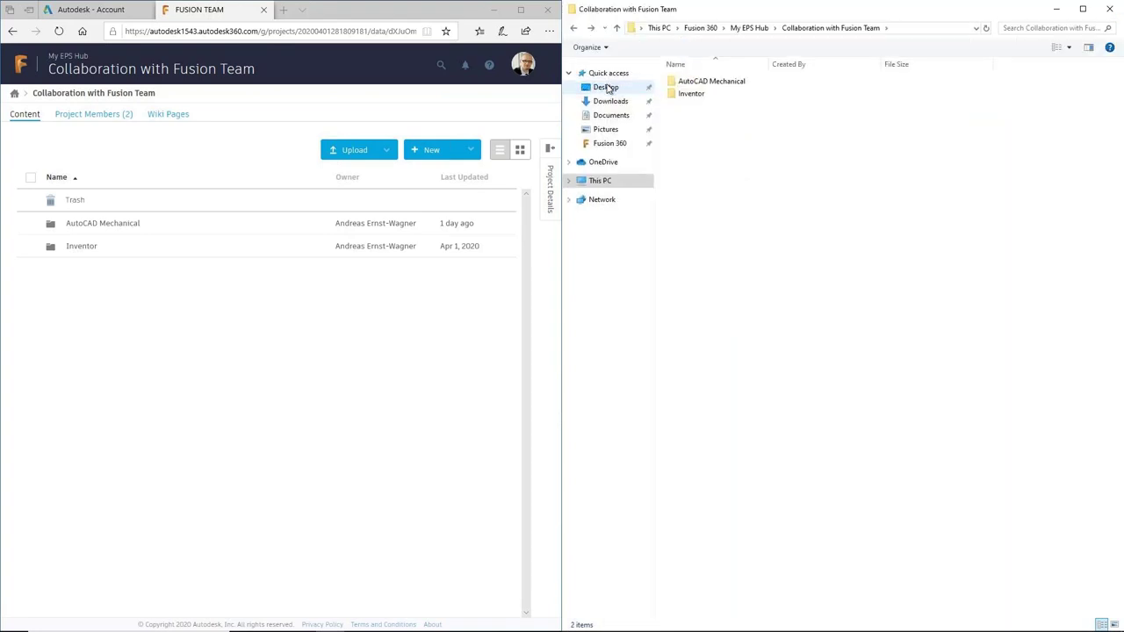
right_click(691, 94)
click(718, 104)
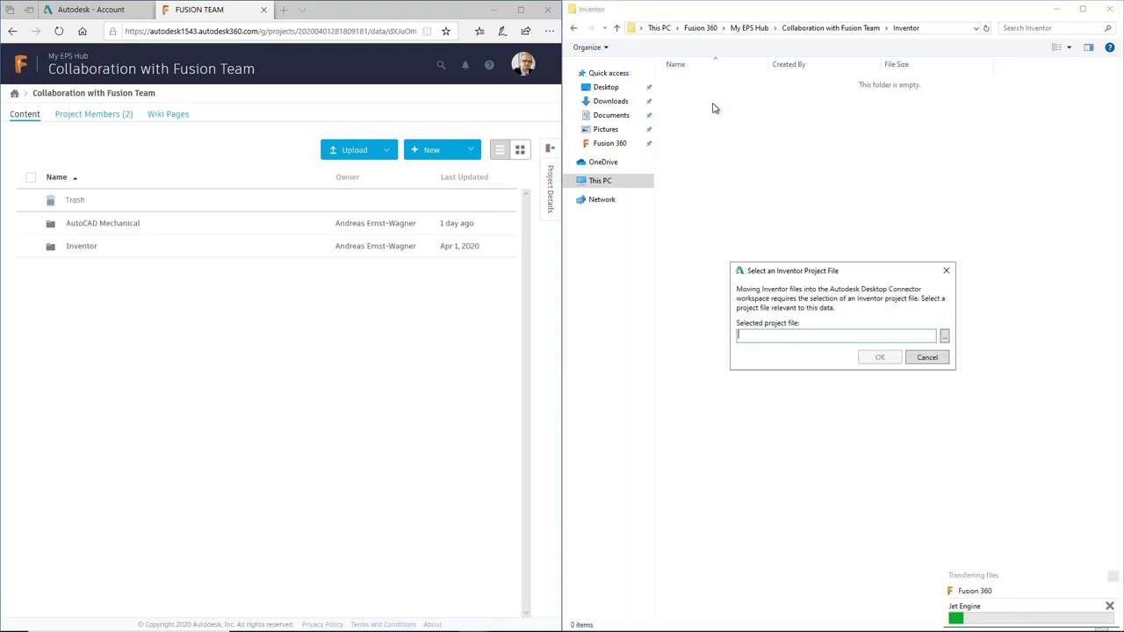
Choose Jet Engine.ipj from C:\Jet Engine as the Inventor project file for the transfer and confirm it
click(944, 338)
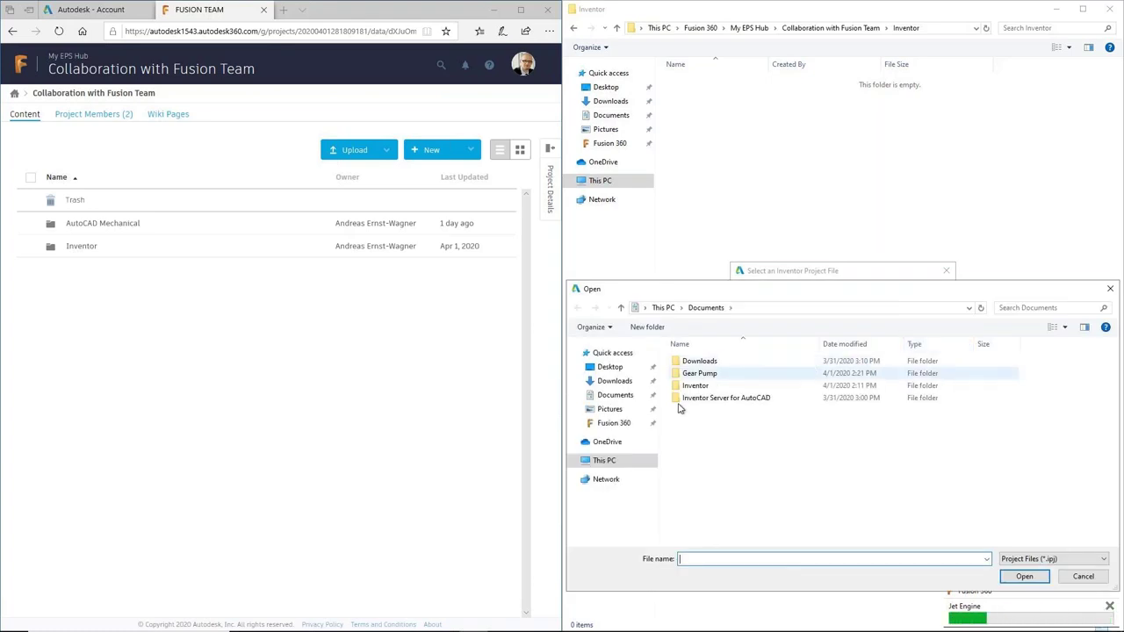
click(606, 460)
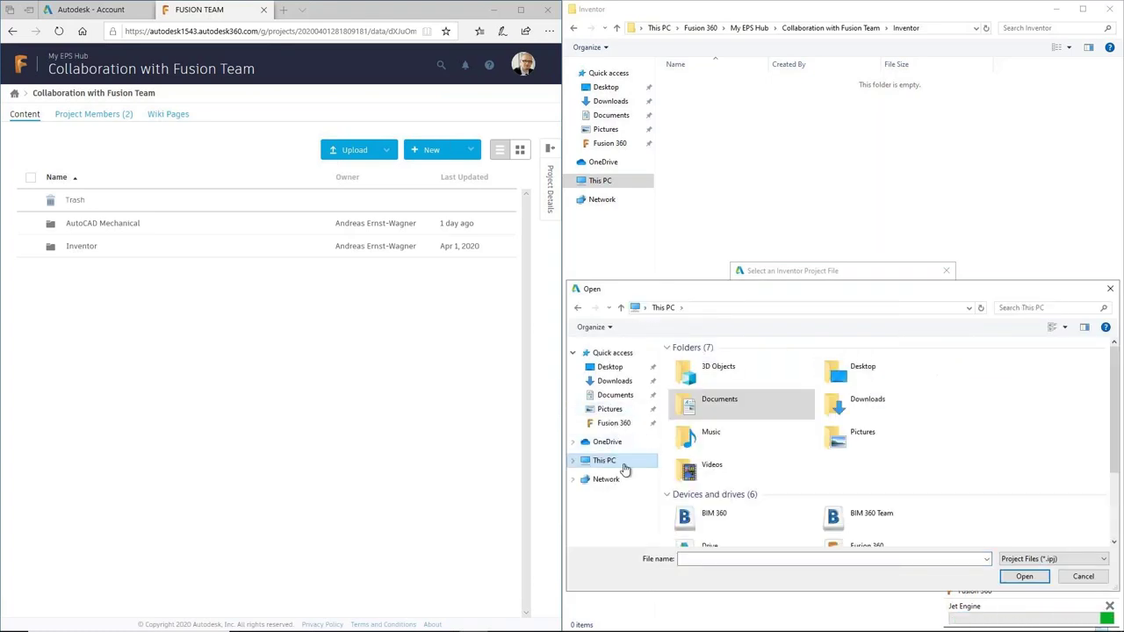
scroll(755, 482, down, 2)
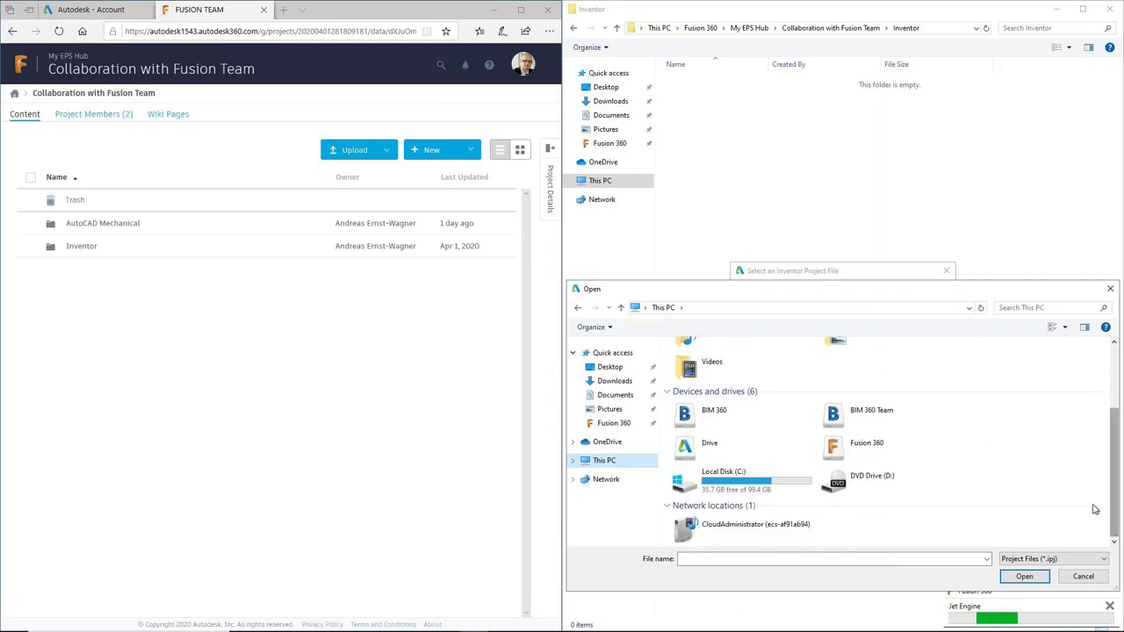
double_click(755, 483)
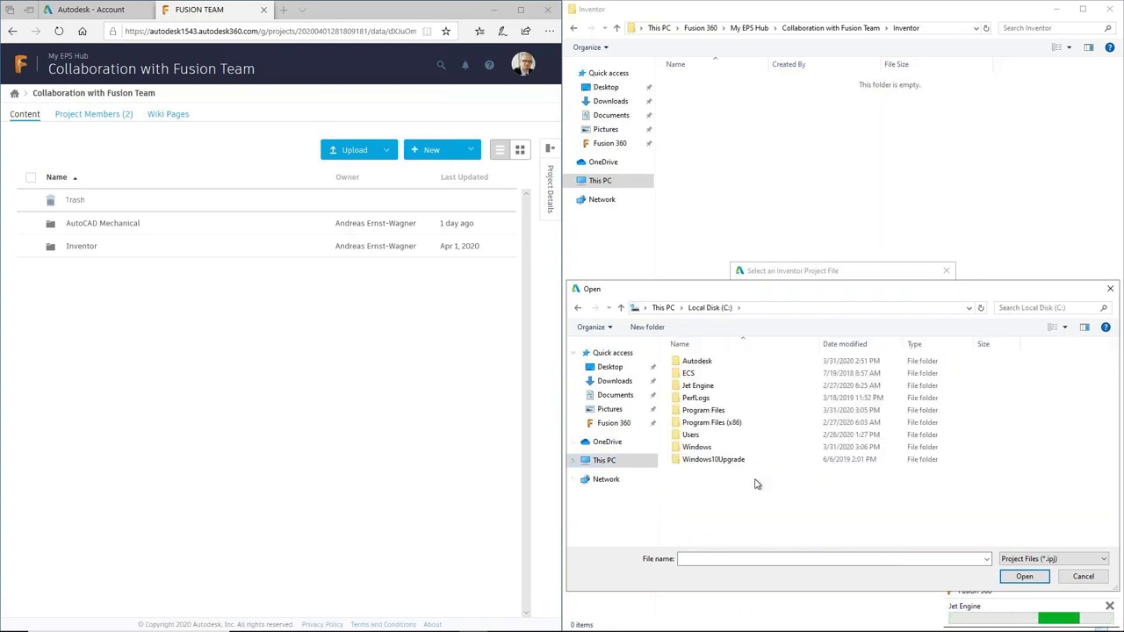
double_click(696, 387)
click(702, 396)
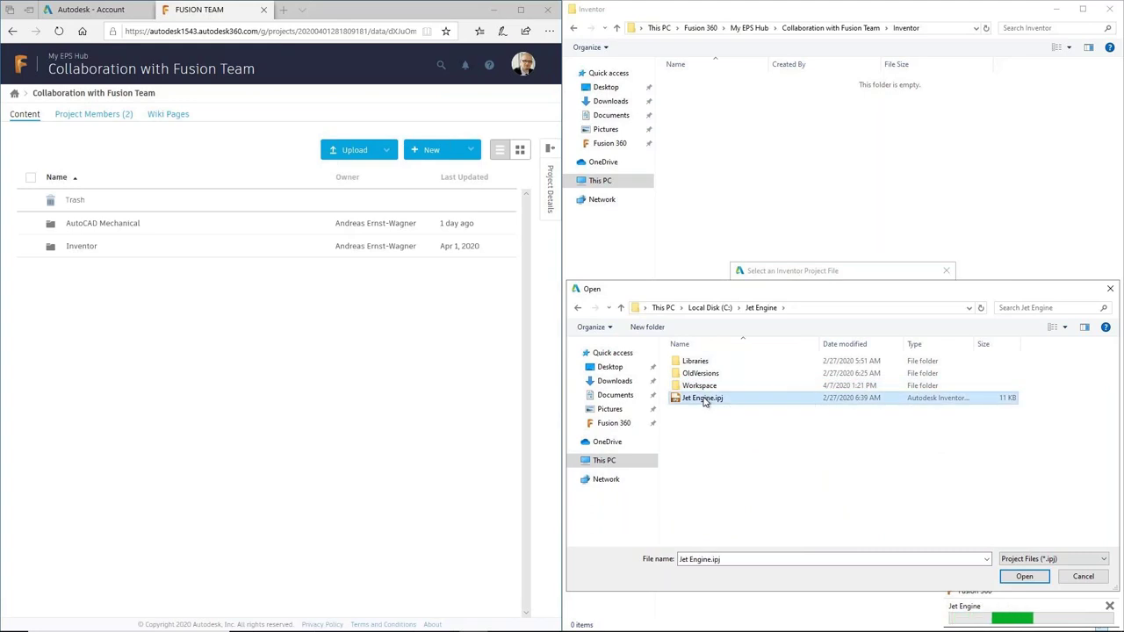
click(1023, 576)
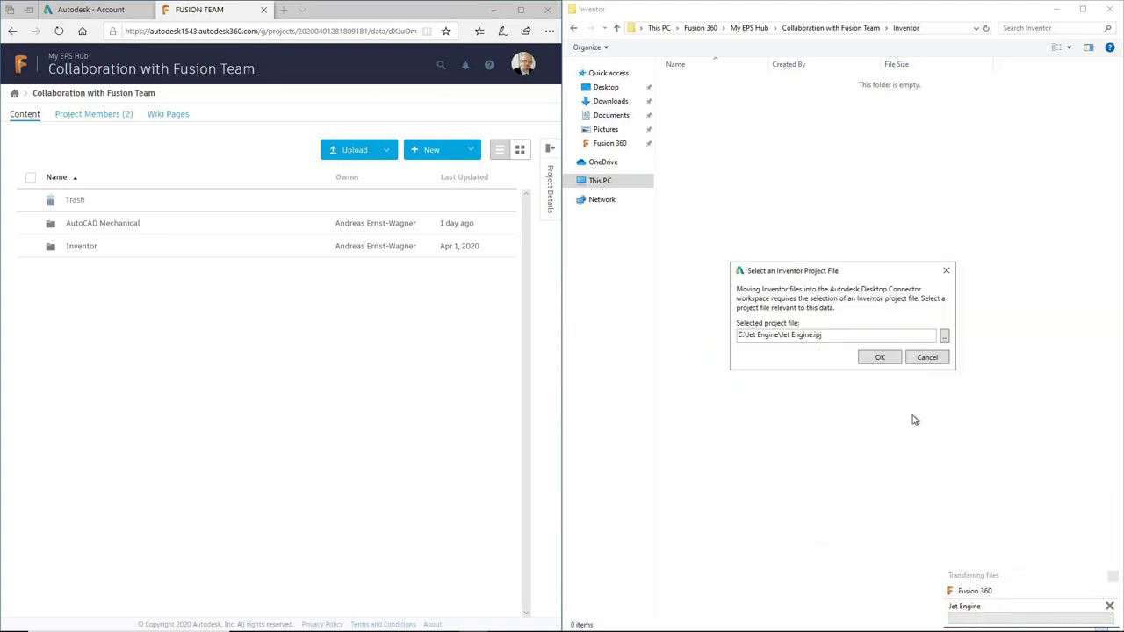
click(889, 362)
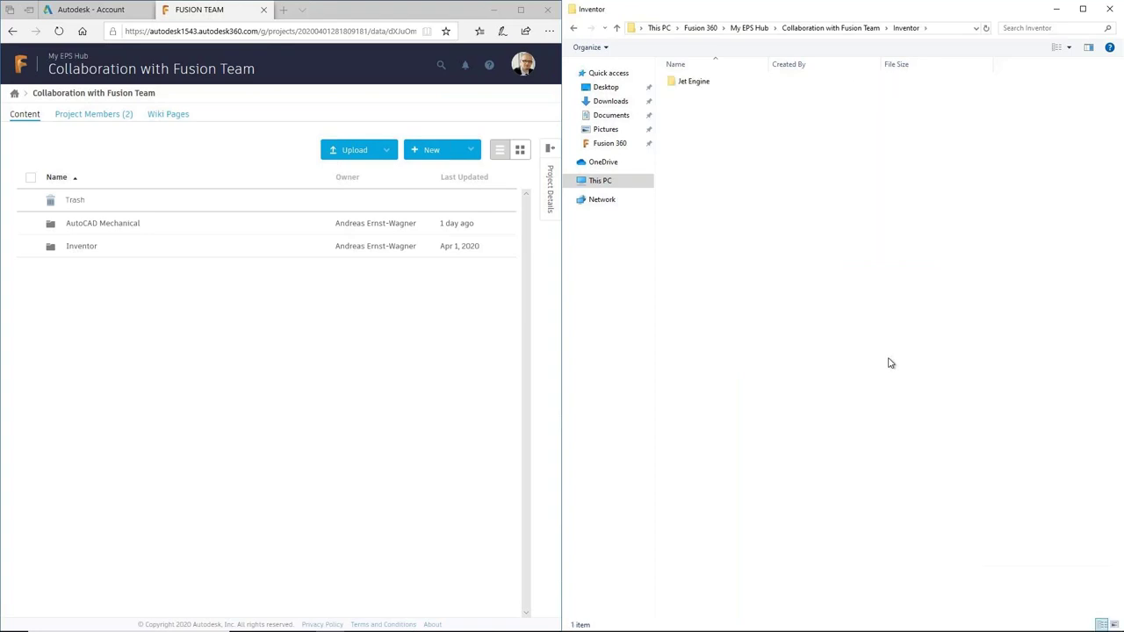
Examine the uploaded Jet Engine folder locally and in Fusion Team, including the Parts folder under Workspace > Jet Engine Model
double_click(684, 82)
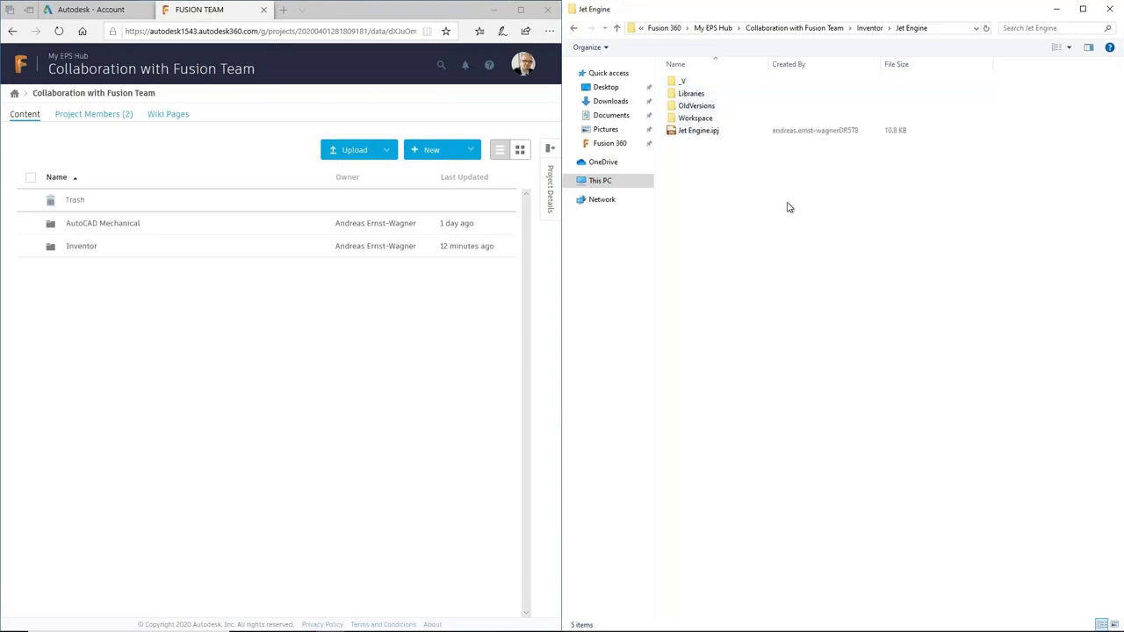
click(86, 249)
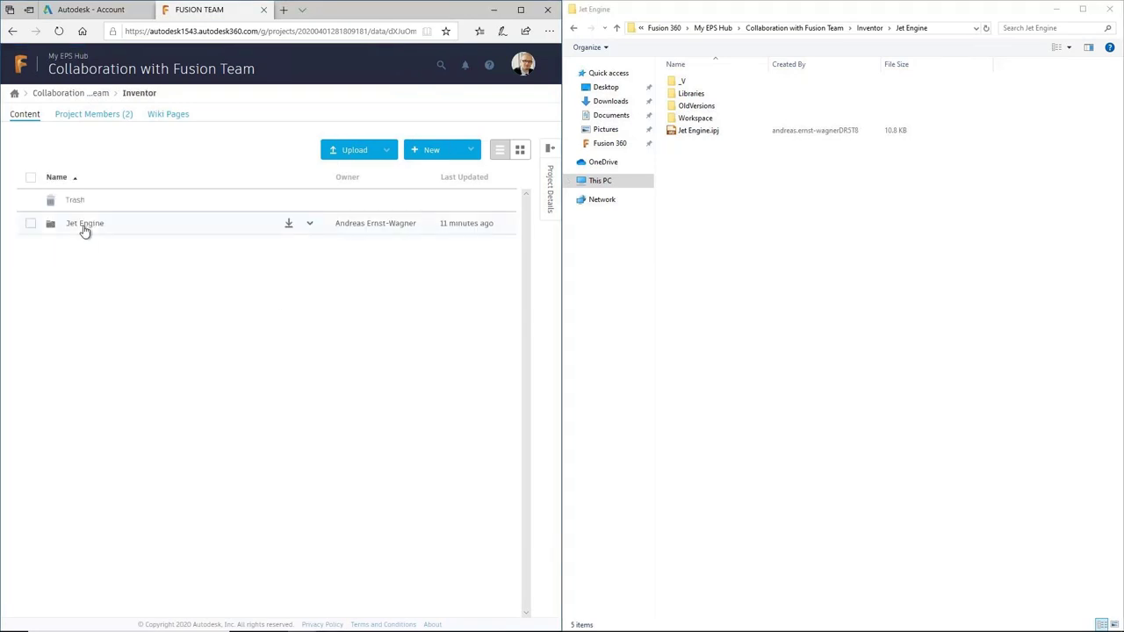
click(85, 225)
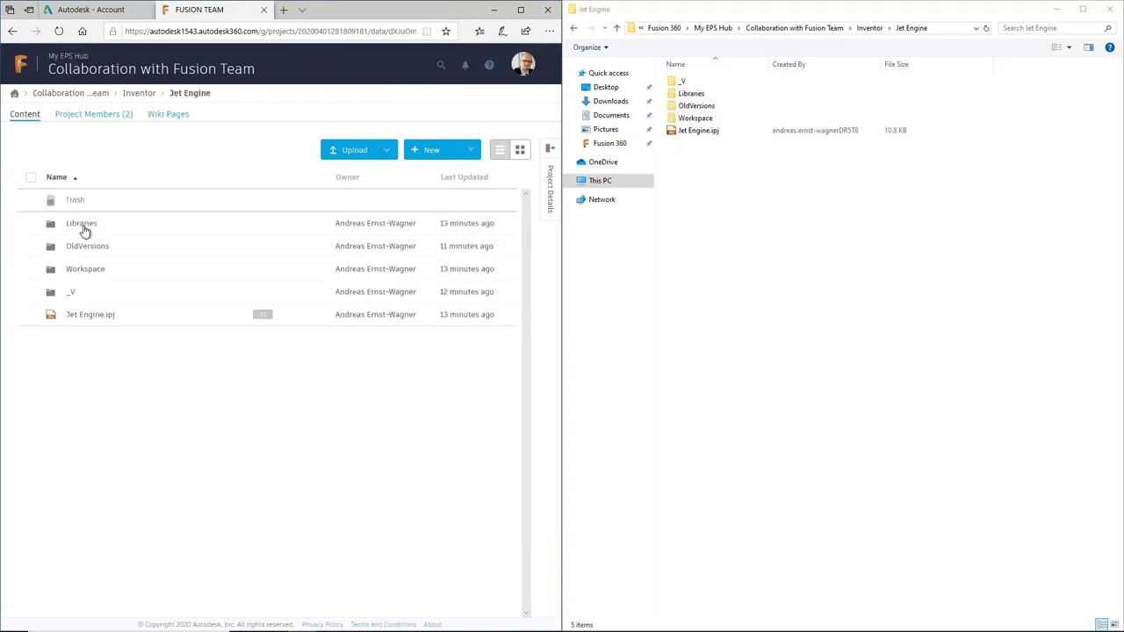
click(85, 270)
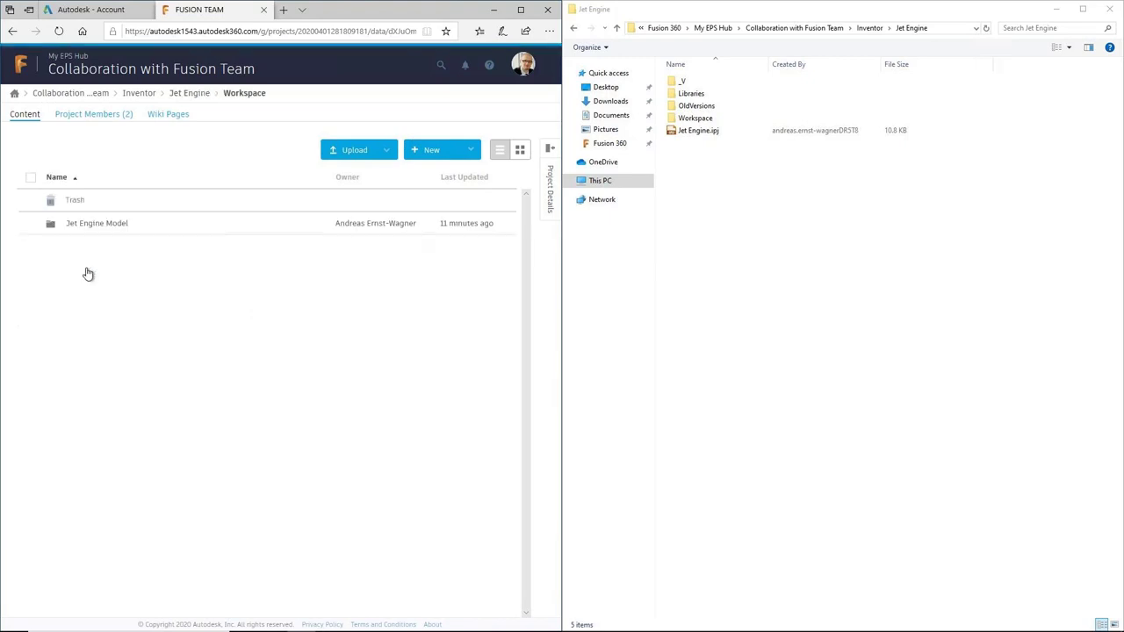
click(95, 223)
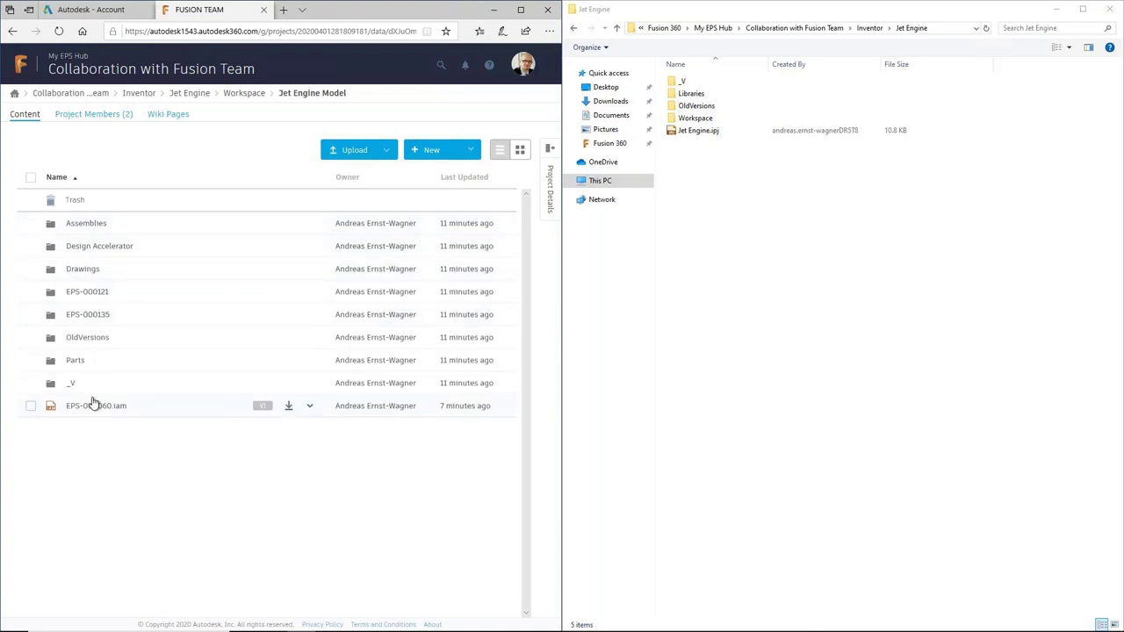
click(76, 362)
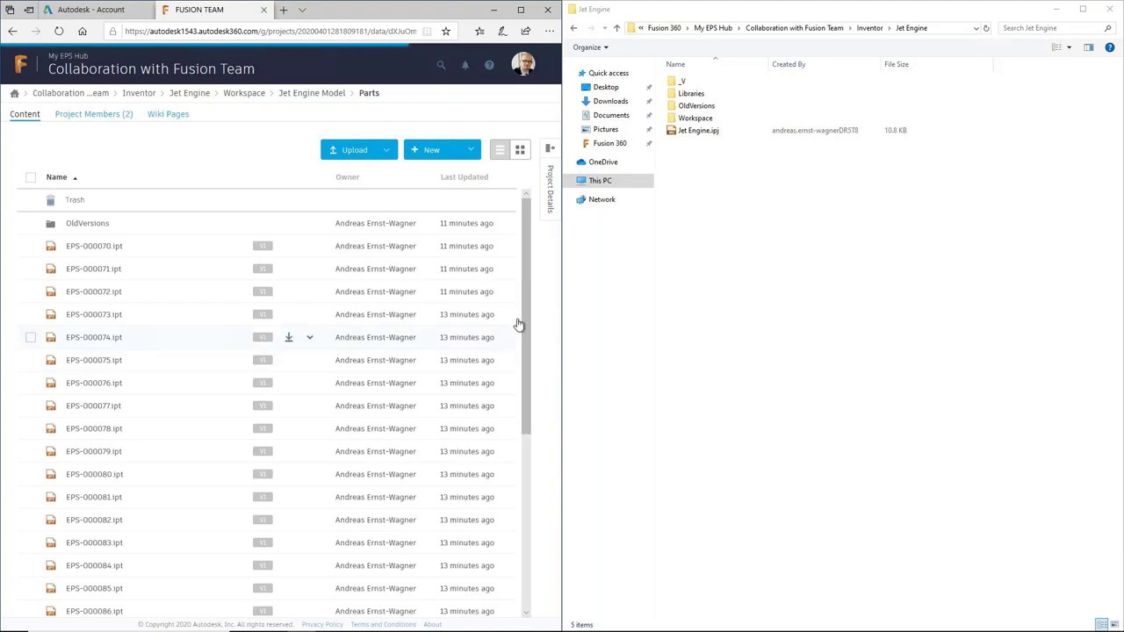
drag(526, 330, 495, 260)
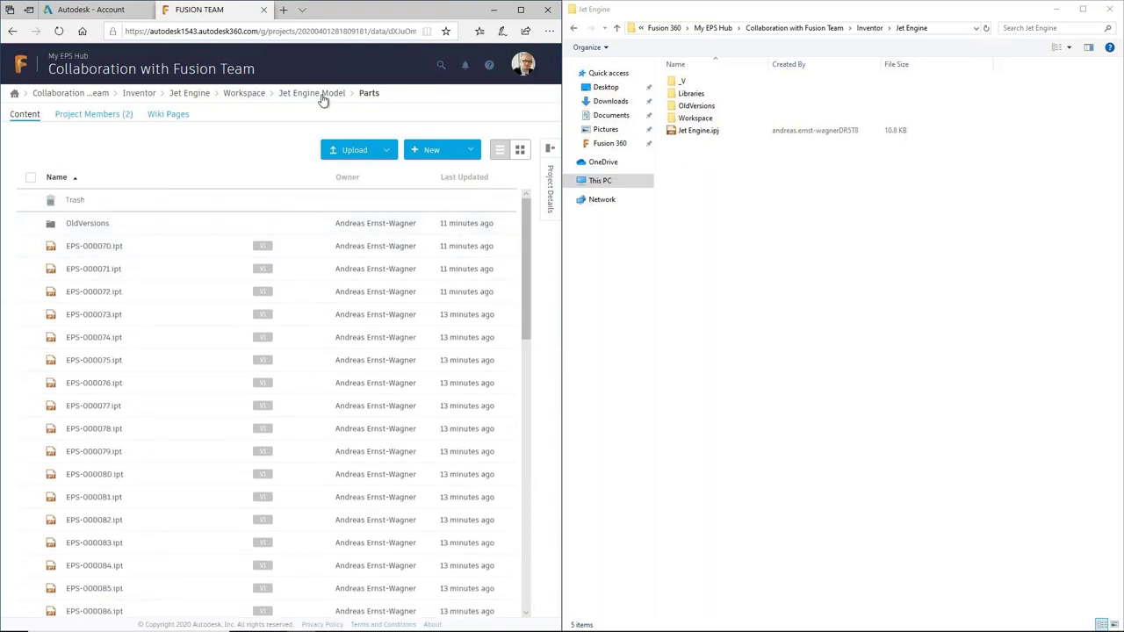
Return to the Jet Engine Model folder and review the overview and design references of EPS-000060.iam
click(321, 97)
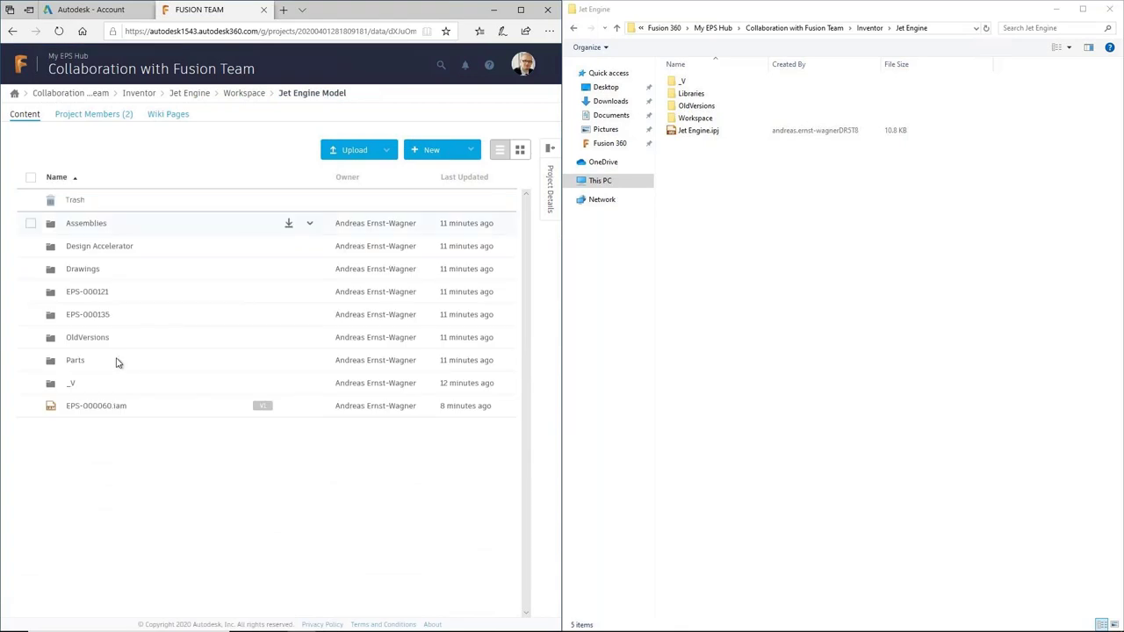
click(94, 410)
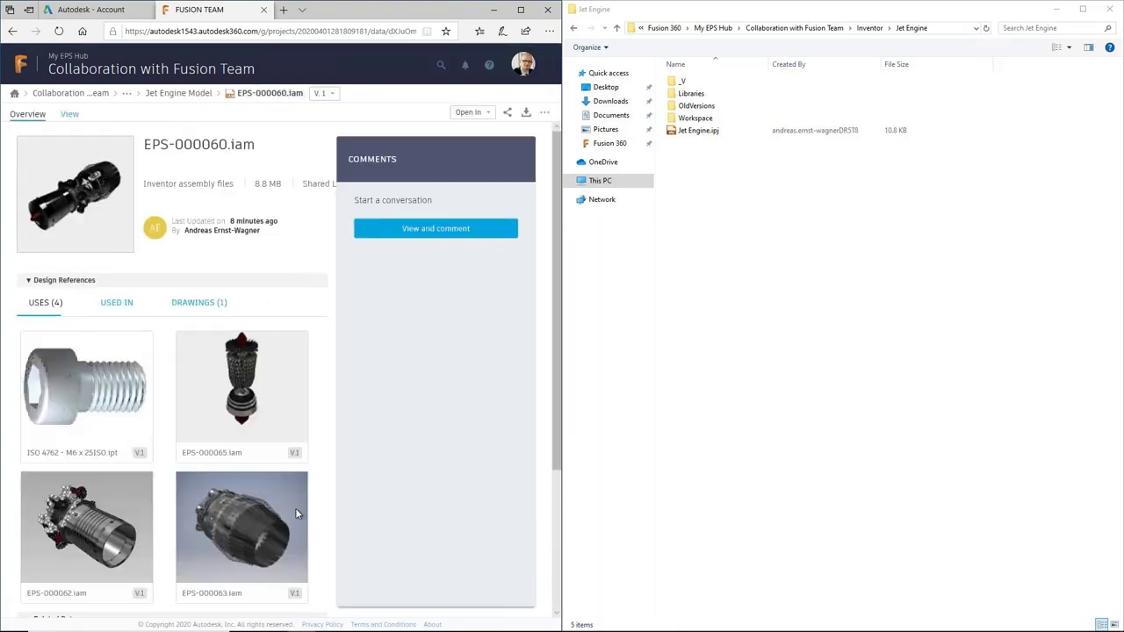
drag(556, 379, 558, 347)
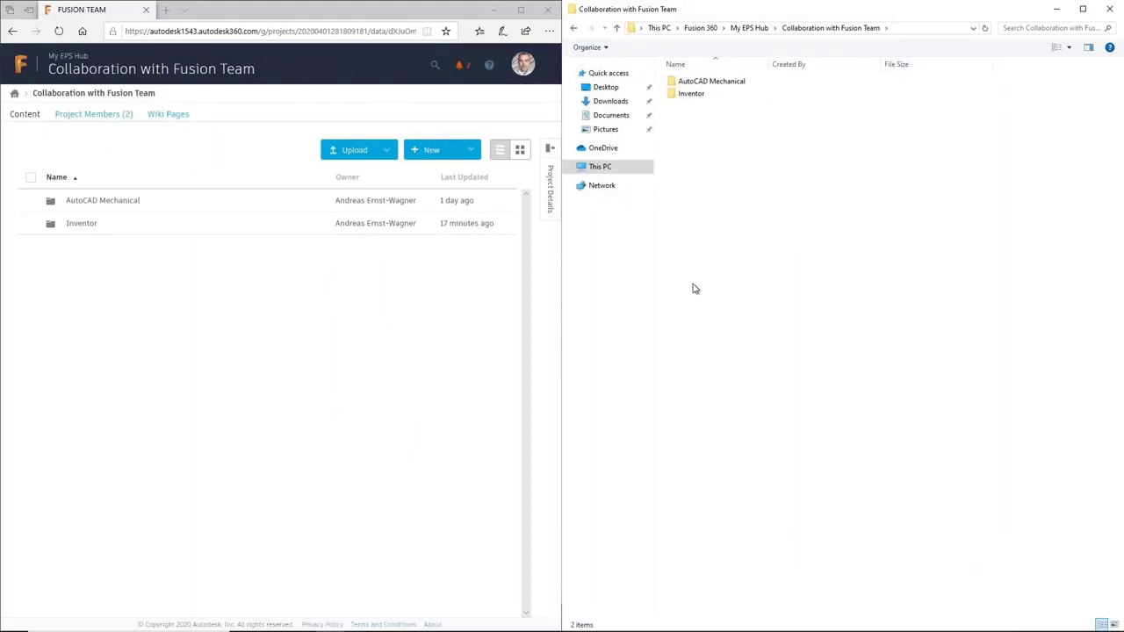
In the second member's Fusion Team project, open EPS-000060.iam from Inventor > Jet Engine > Workspace > Jet Engine Model
click(89, 224)
click(90, 204)
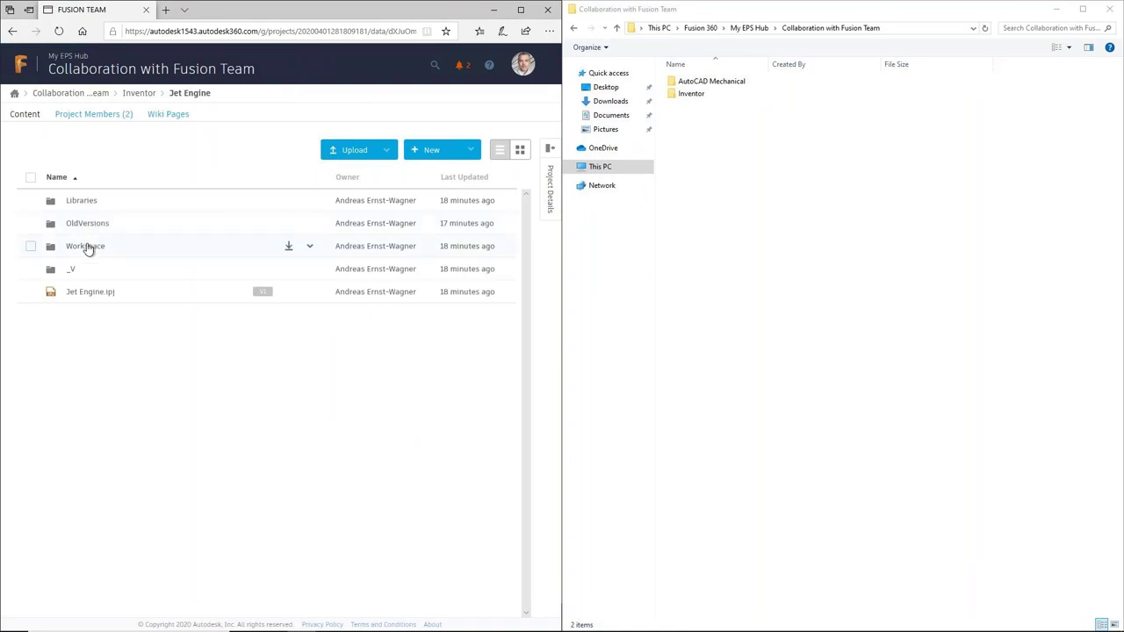
click(85, 246)
click(97, 204)
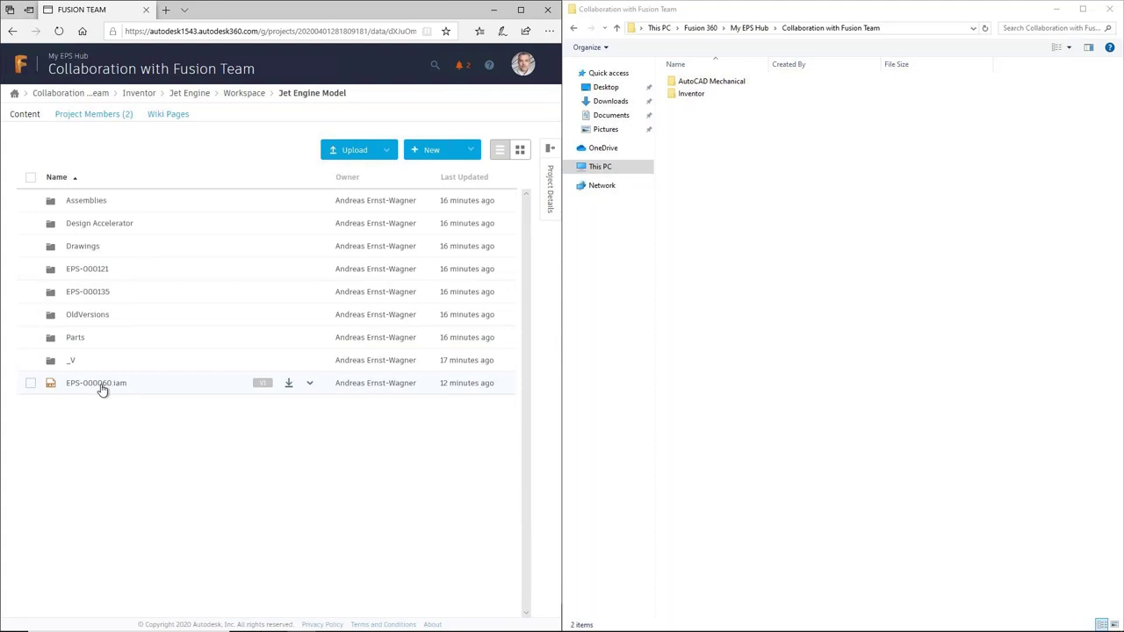
click(99, 384)
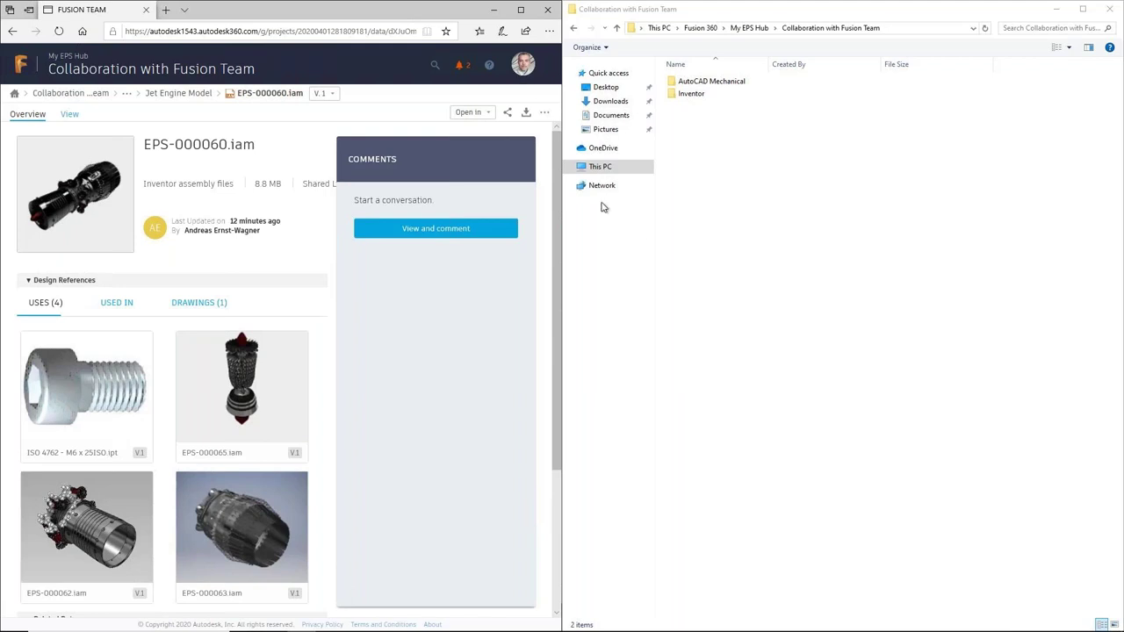
Browse the synced project in File Explorer through Inventor, Jet Engine and Workspace to the Jet Engine Model folder
double_click(692, 98)
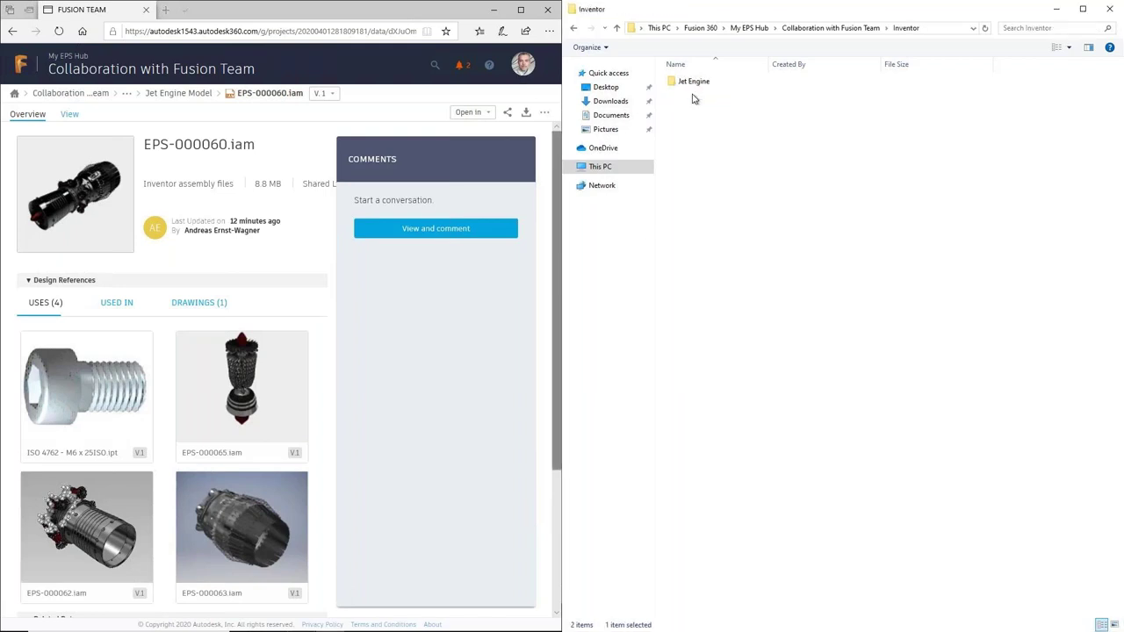
click(694, 83)
double_click(693, 84)
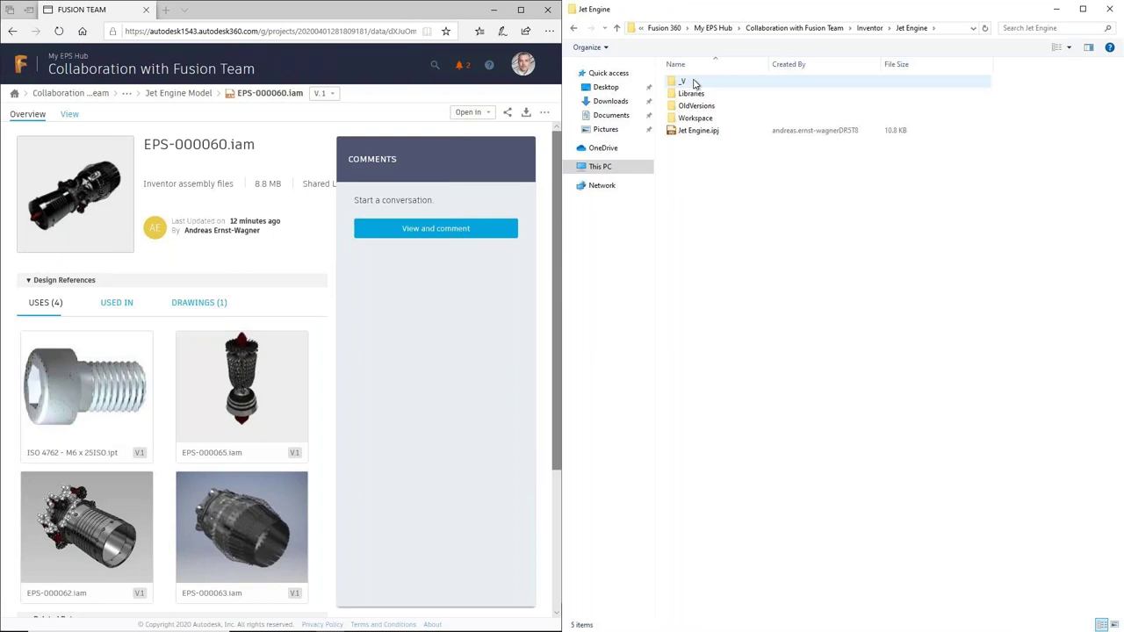
double_click(698, 119)
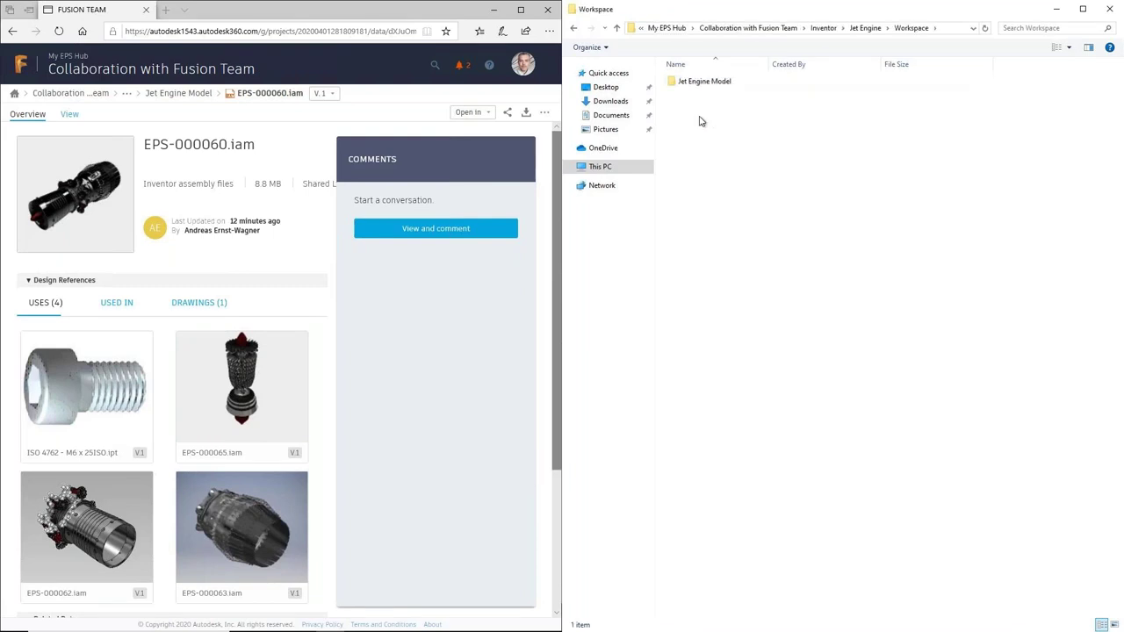
double_click(703, 84)
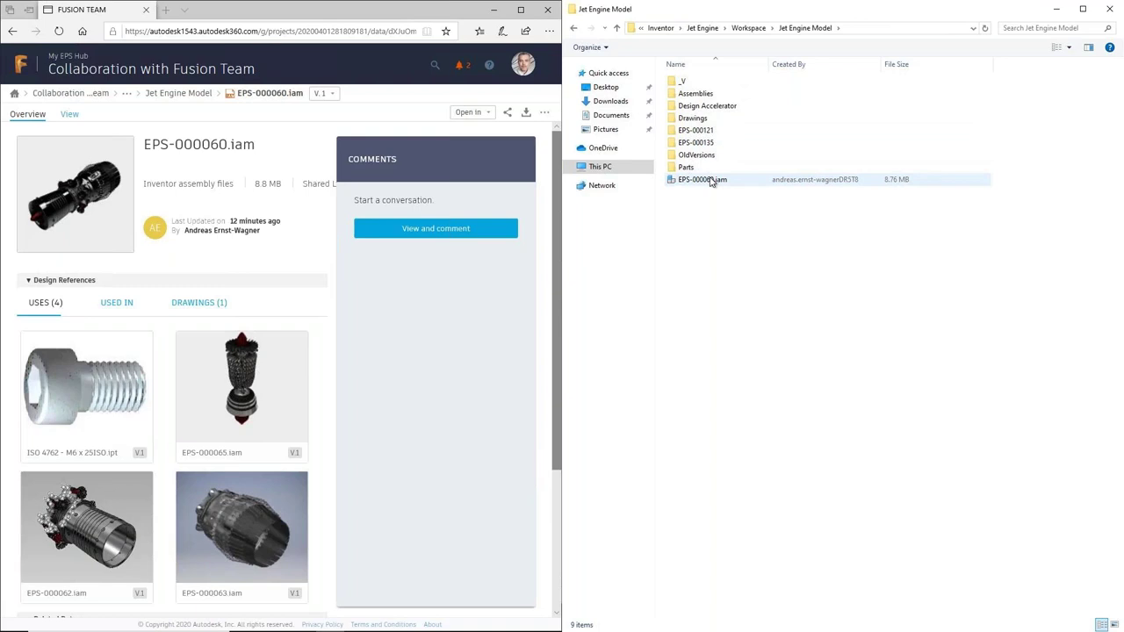
Copy the path of the synced Jet Engine folder that holds Jet Engine.ipj, and switch to Autodesk Inventor
click(752, 29)
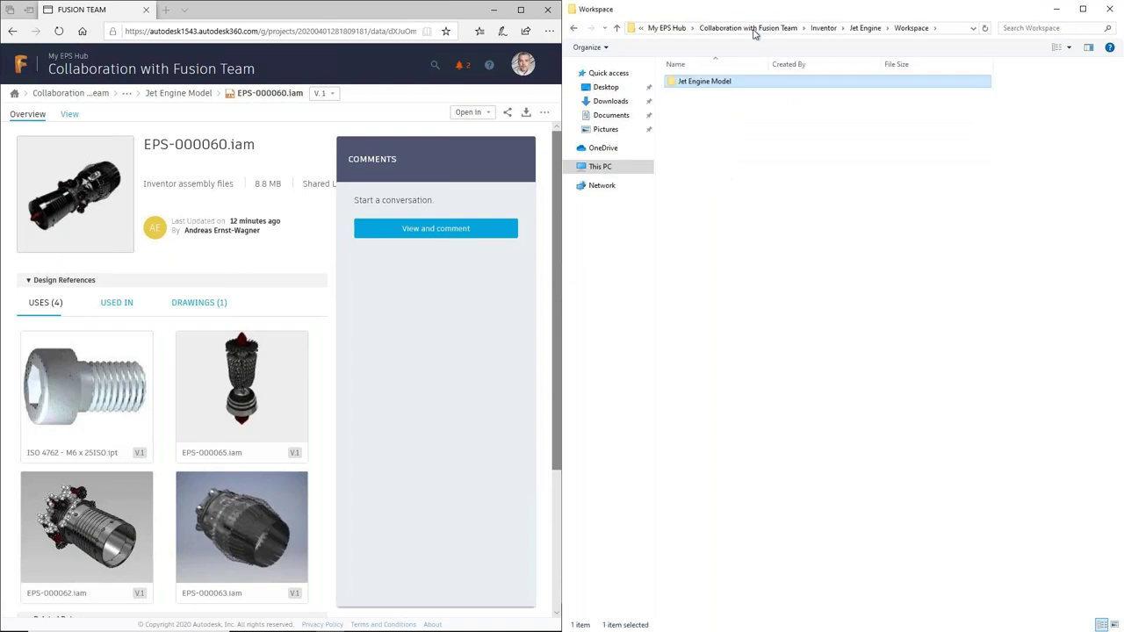
click(832, 31)
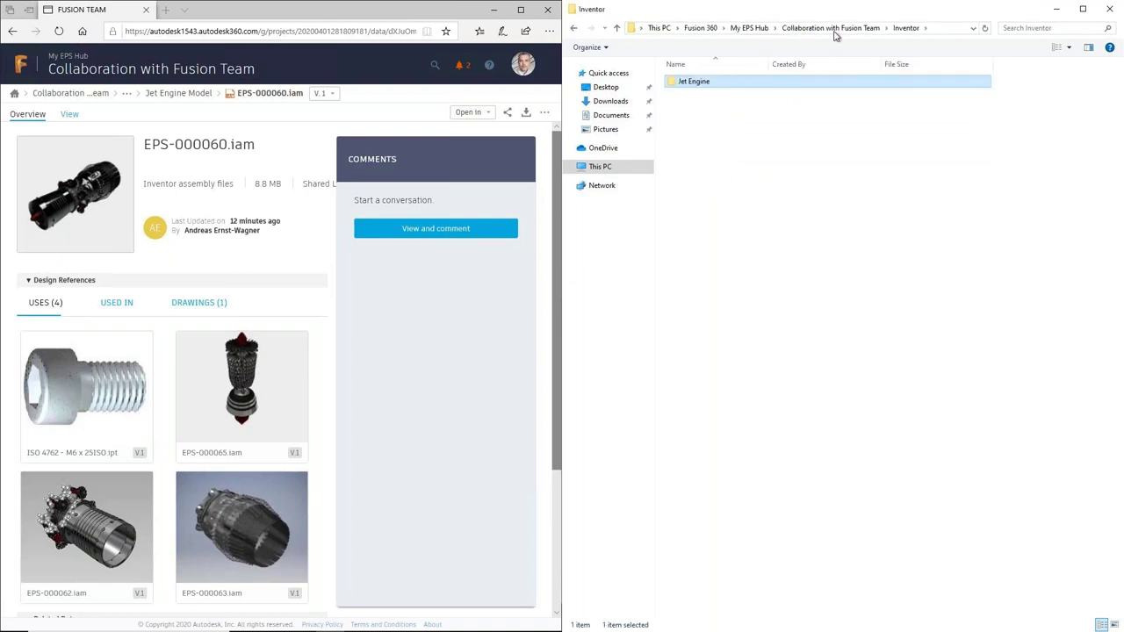
double_click(699, 82)
click(700, 134)
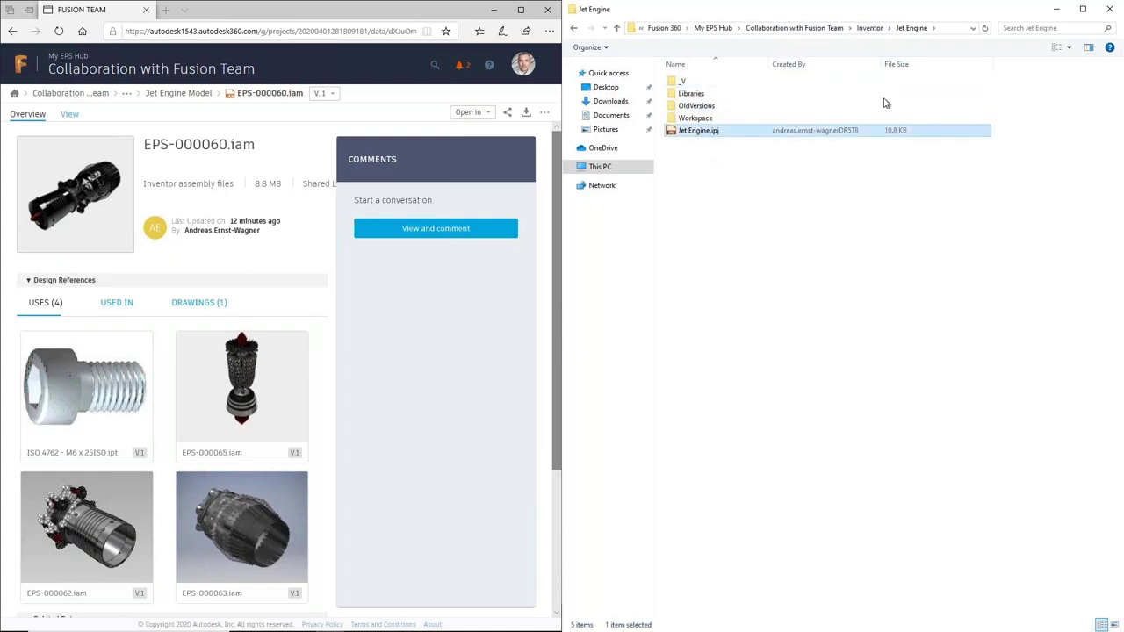
click(943, 32)
right_click(931, 26)
click(950, 63)
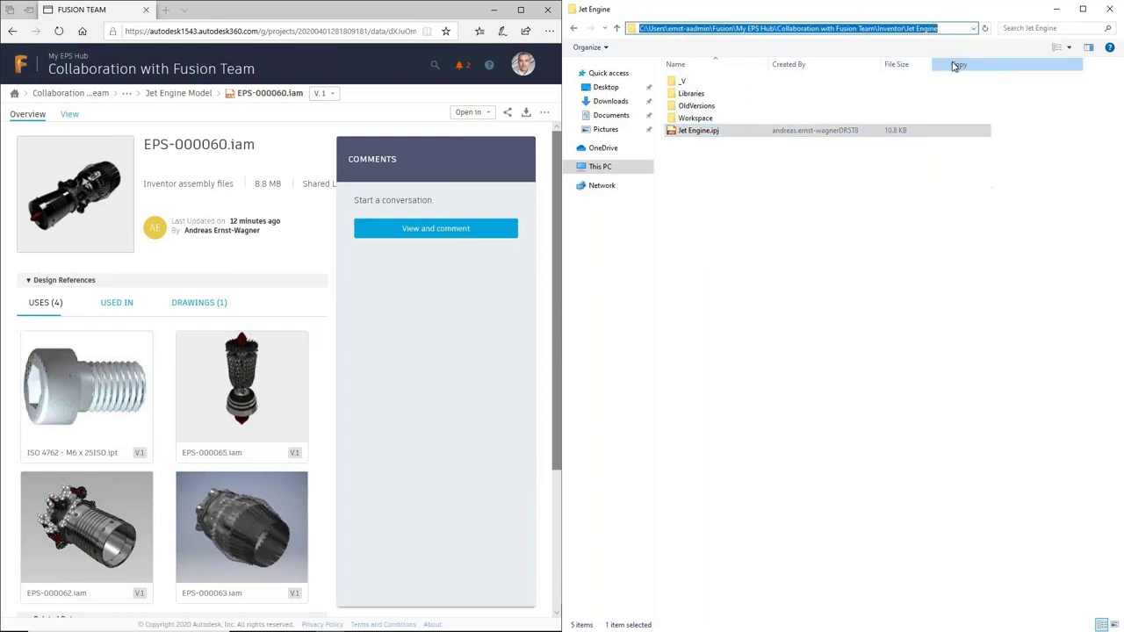
mouse_move(447, 629)
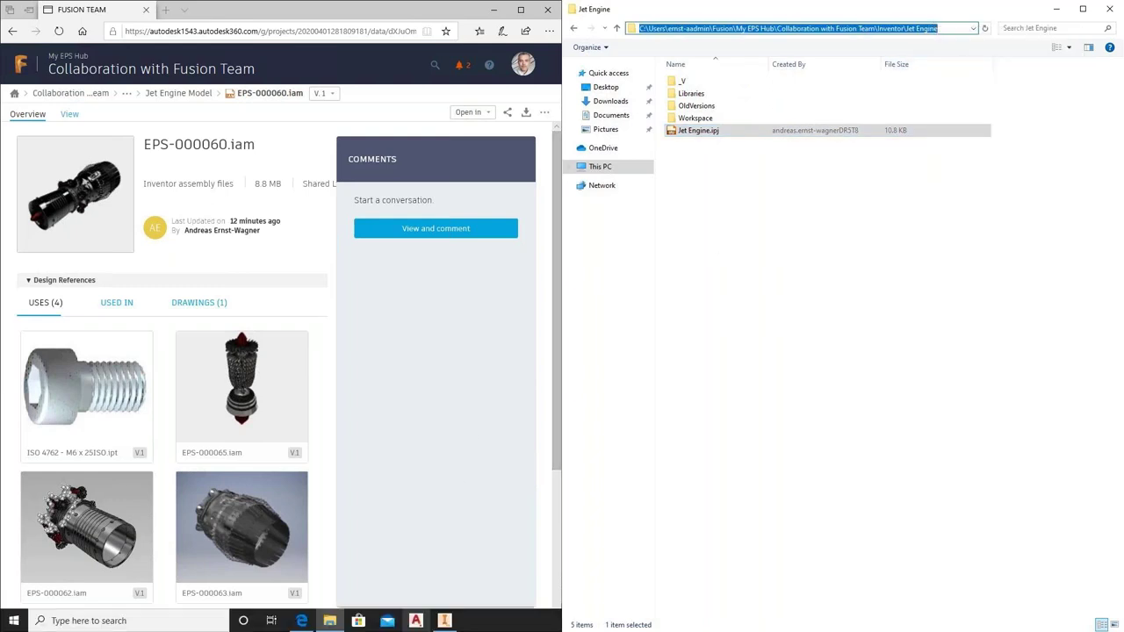
click(446, 620)
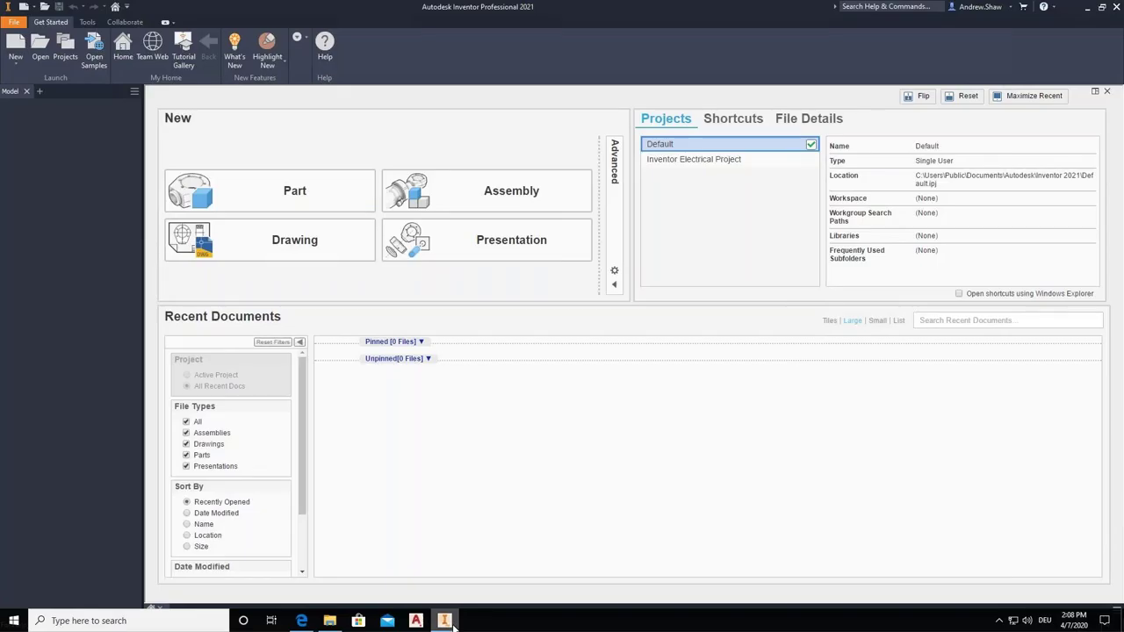
Add Jet Engine.ipj from the copied synced Jet Engine folder path to the Inventor projects and make it active
click(67, 49)
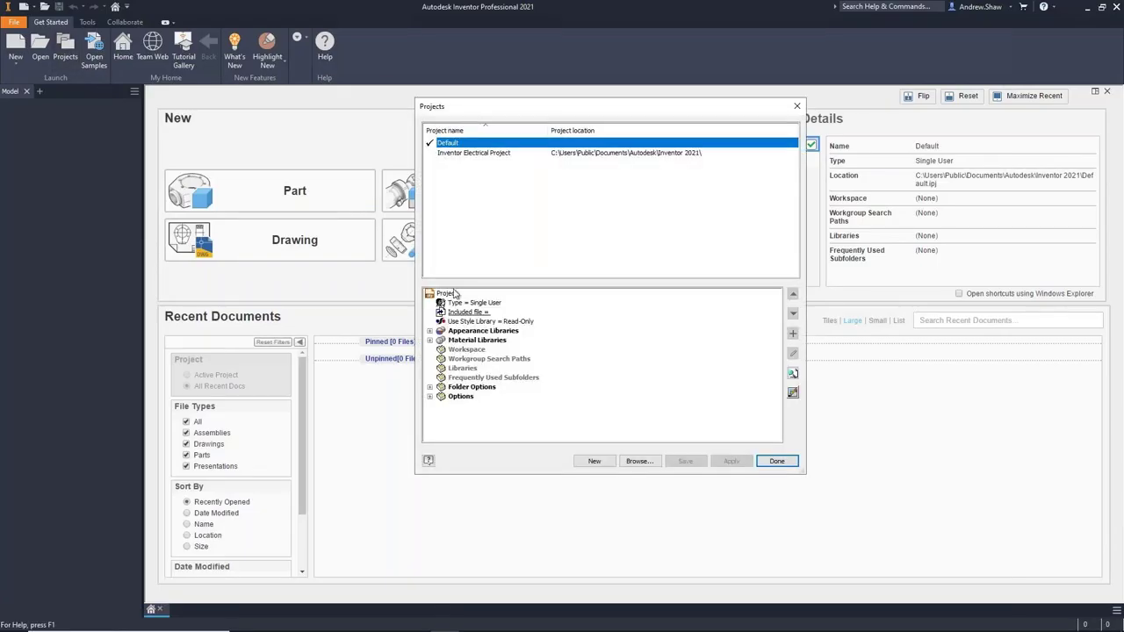
click(639, 462)
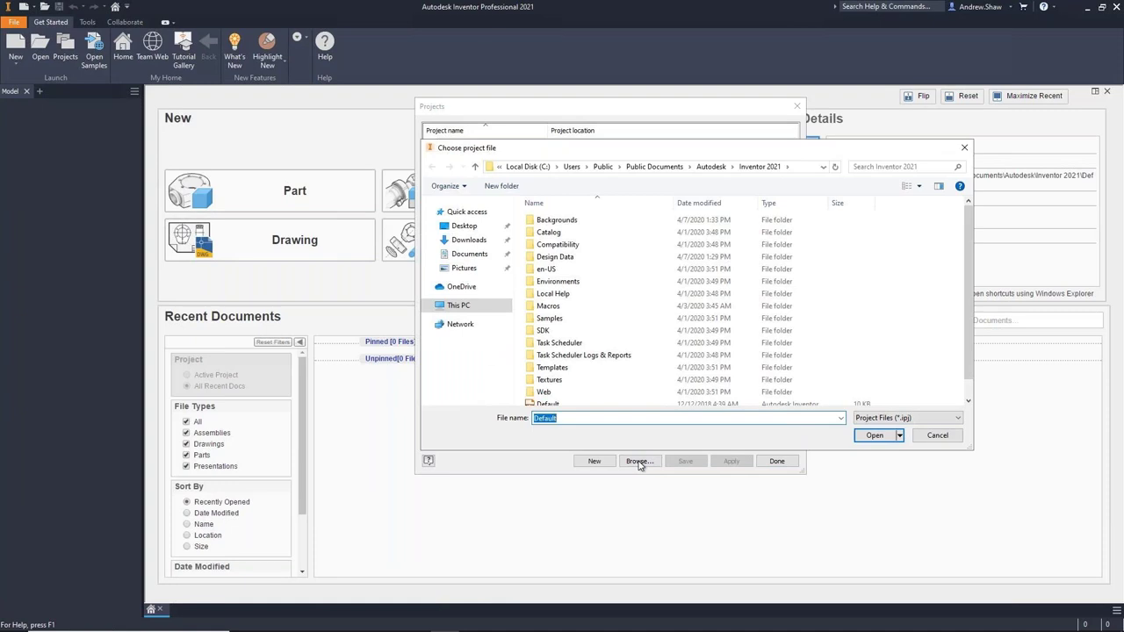
click(797, 169)
right_click(742, 170)
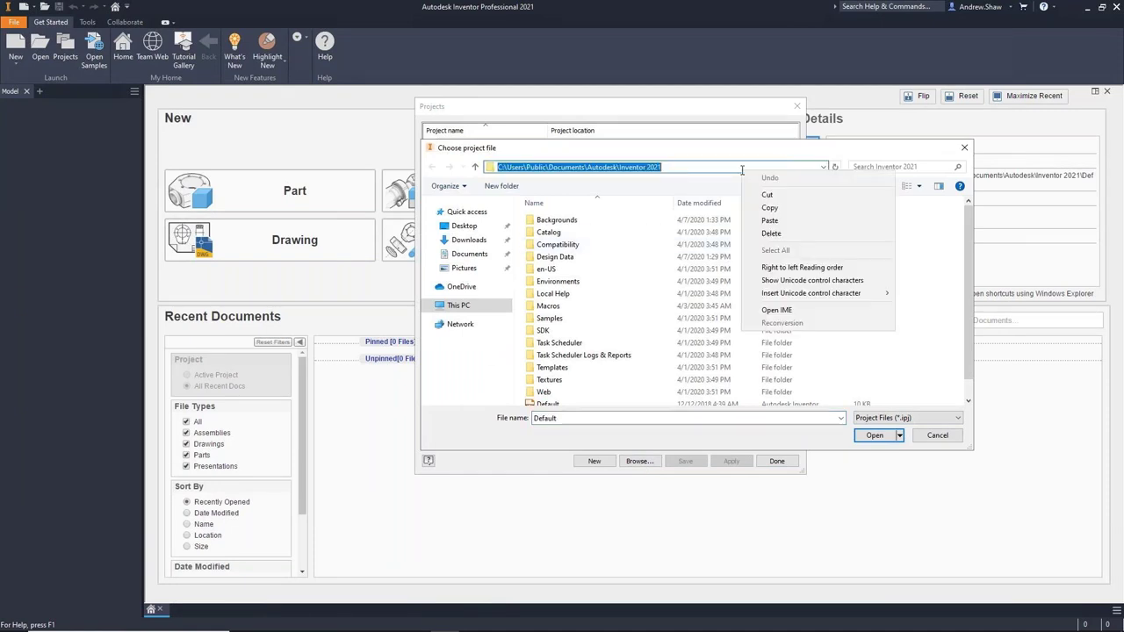
click(770, 221)
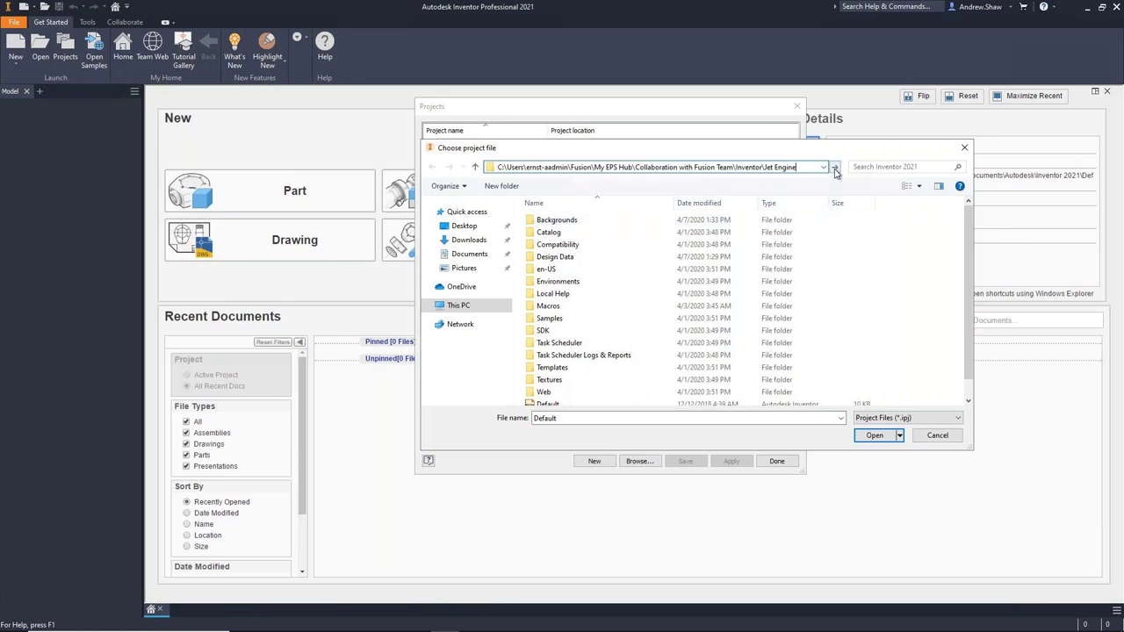
click(834, 168)
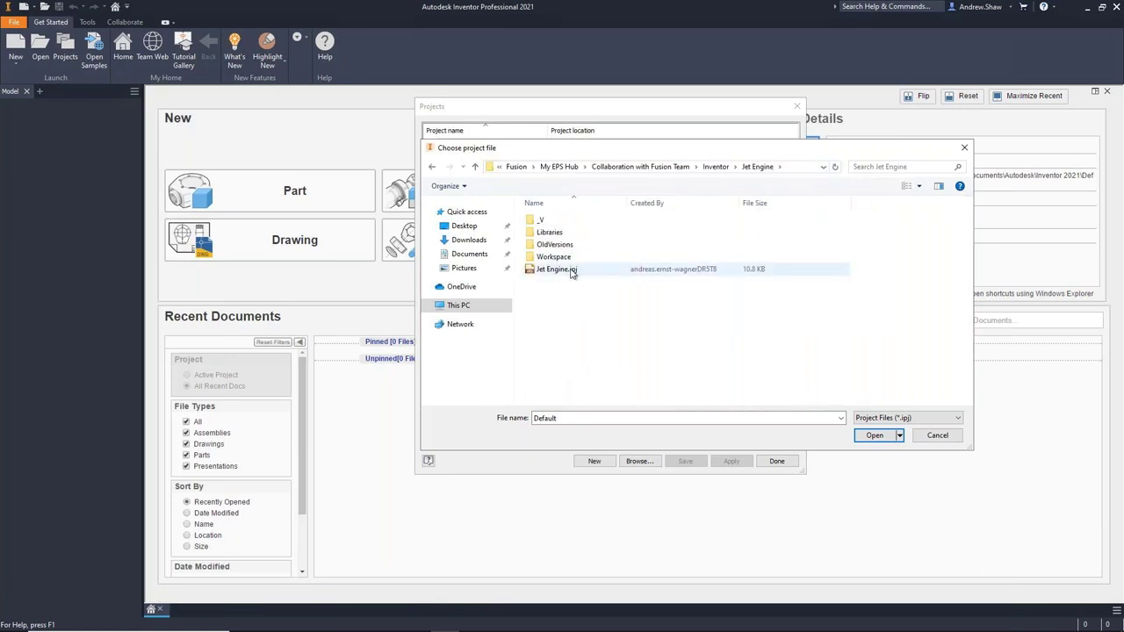
click(570, 272)
click(875, 437)
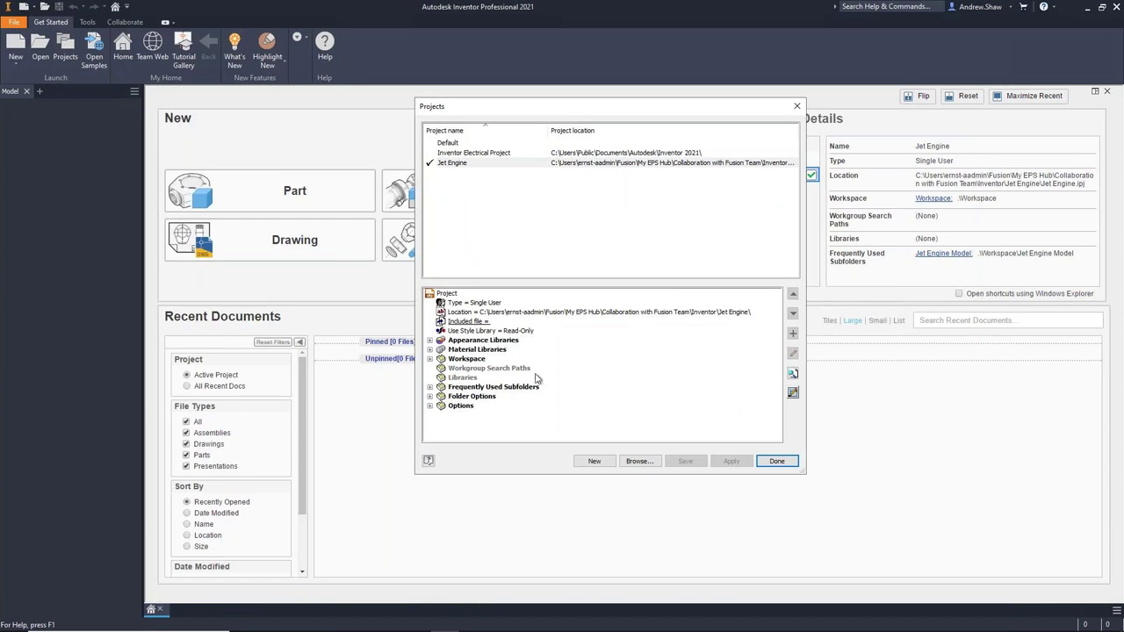
Review the Jet Engine project's workspace path and the full Content Center Files path, leaving both as they are, and finish the project setup
click(430, 359)
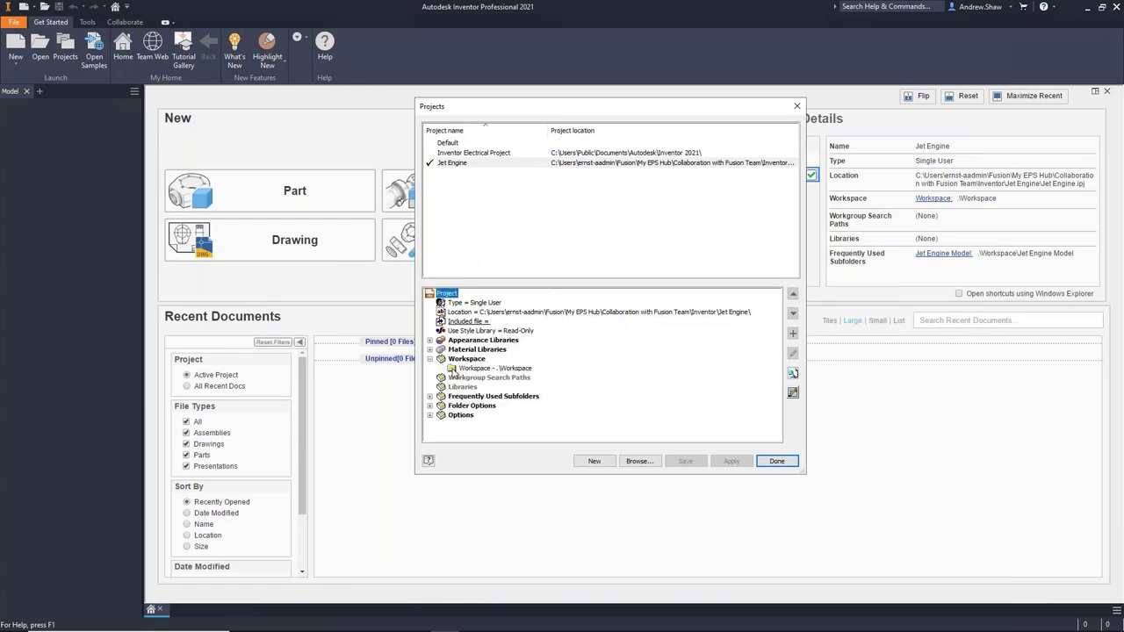
click(430, 359)
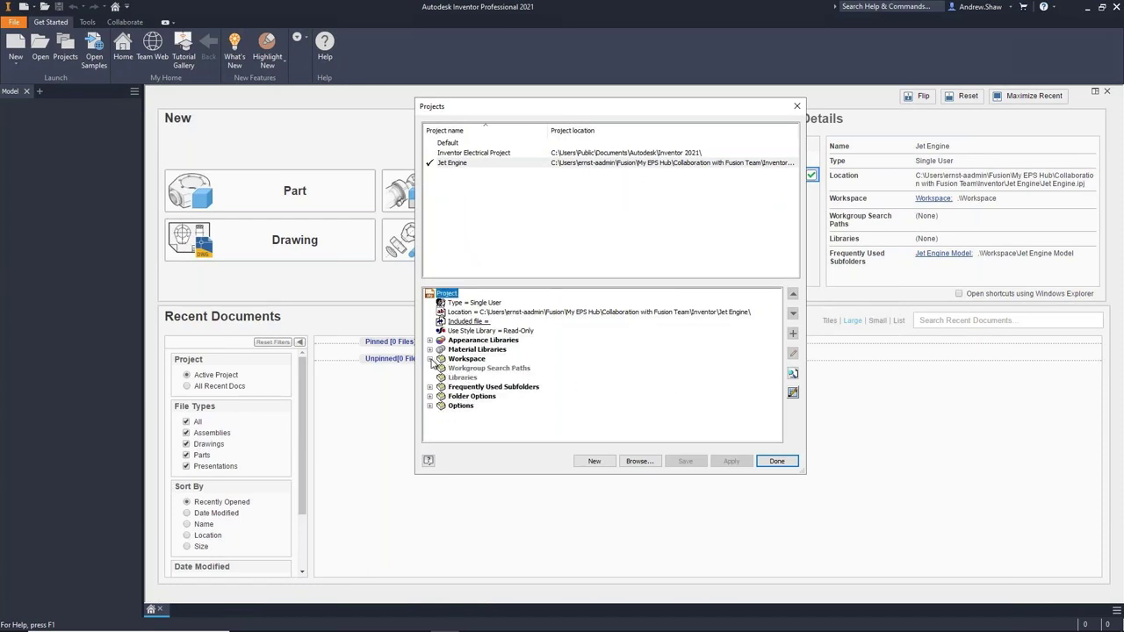
click(430, 396)
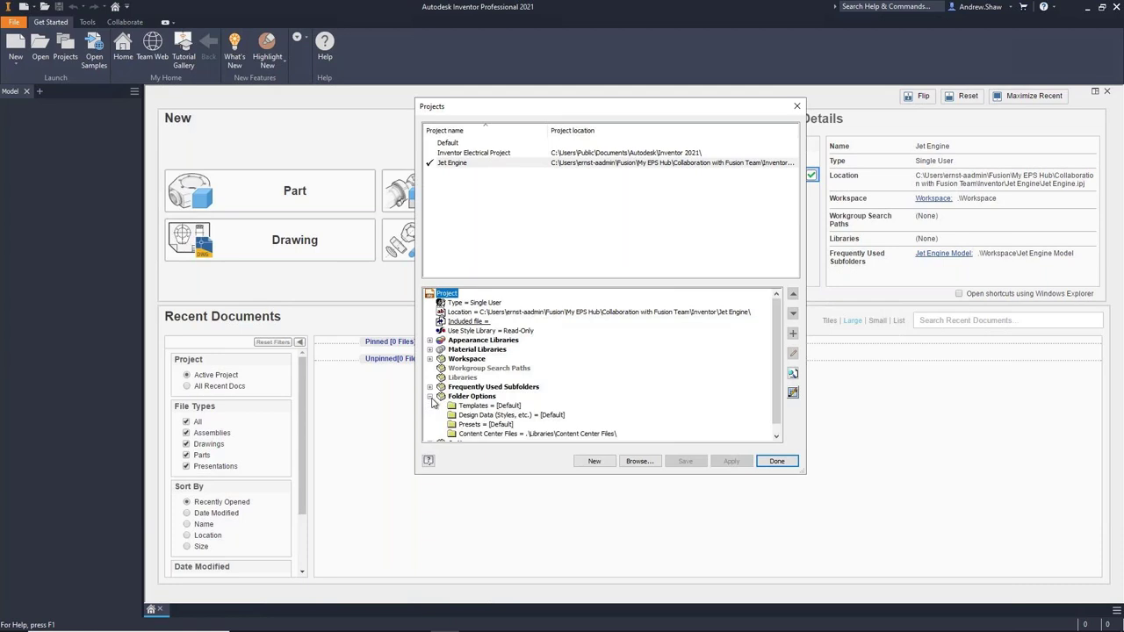
click(493, 436)
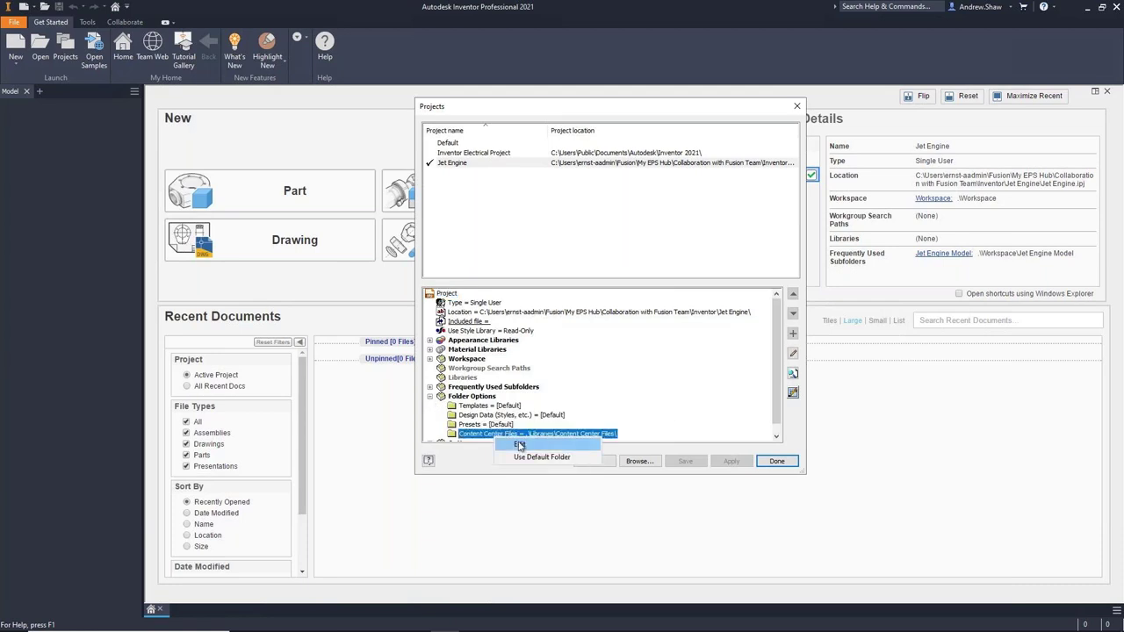
click(518, 435)
drag(474, 434, 669, 434)
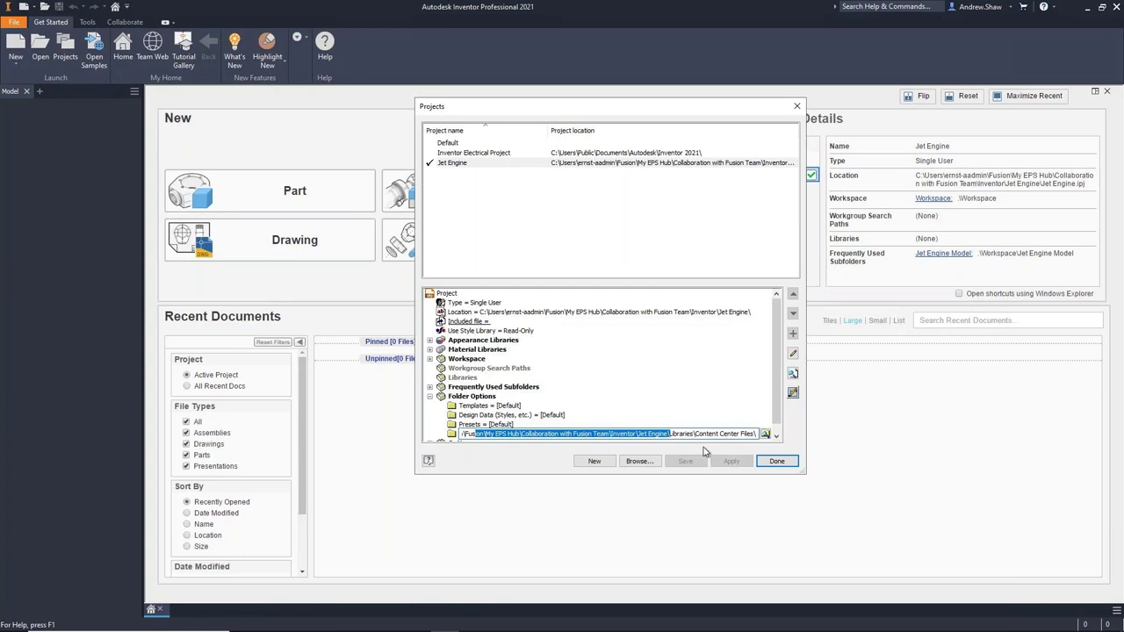
key(Return)
click(776, 461)
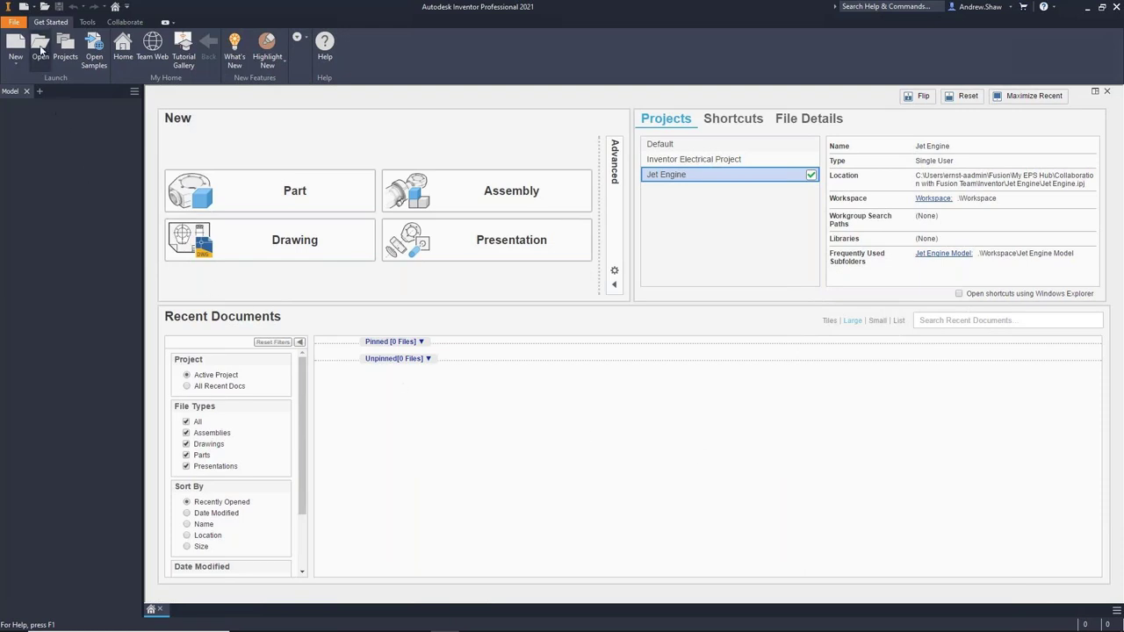
Open the assembly EPS-000060.iam from the workspace's Jet Engine Model folder and collapse its Representations in the model browser
click(41, 51)
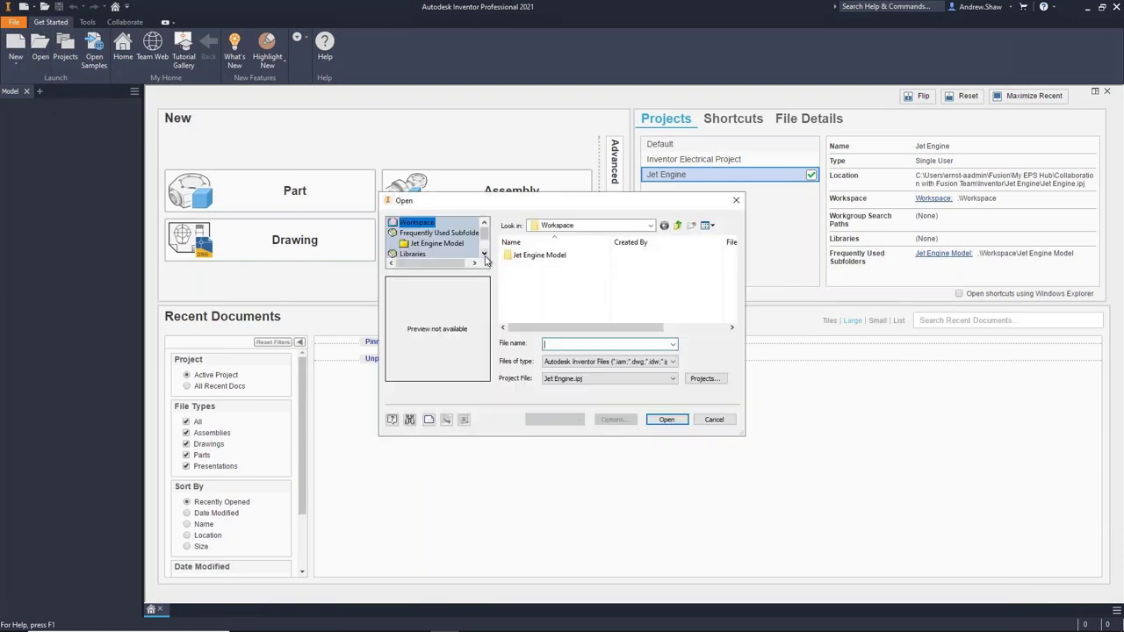
click(484, 254)
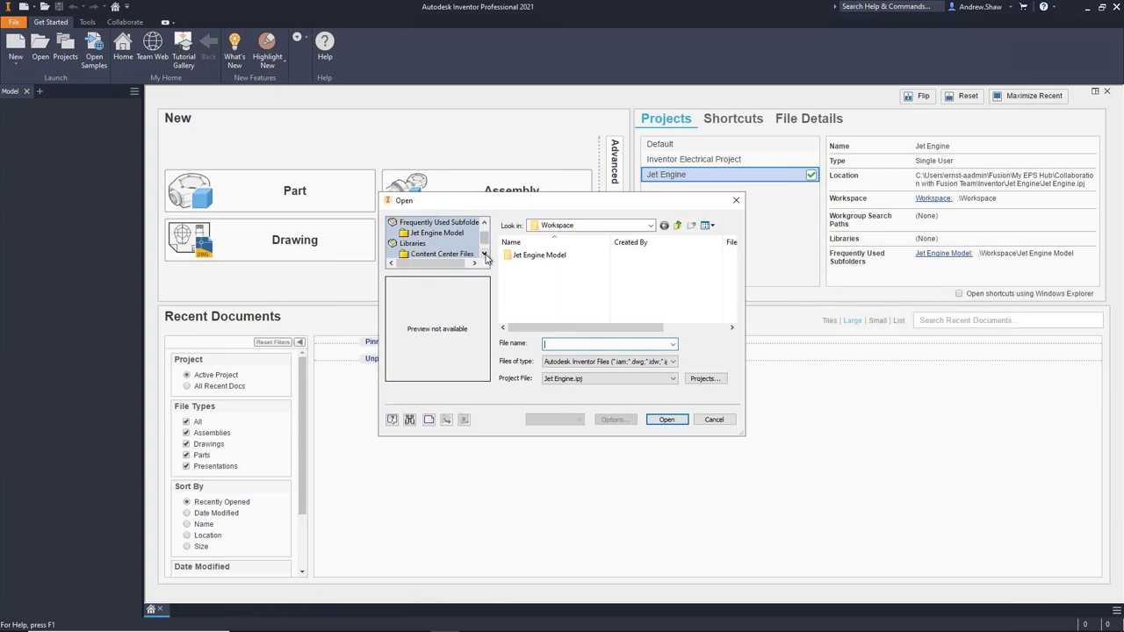
click(539, 259)
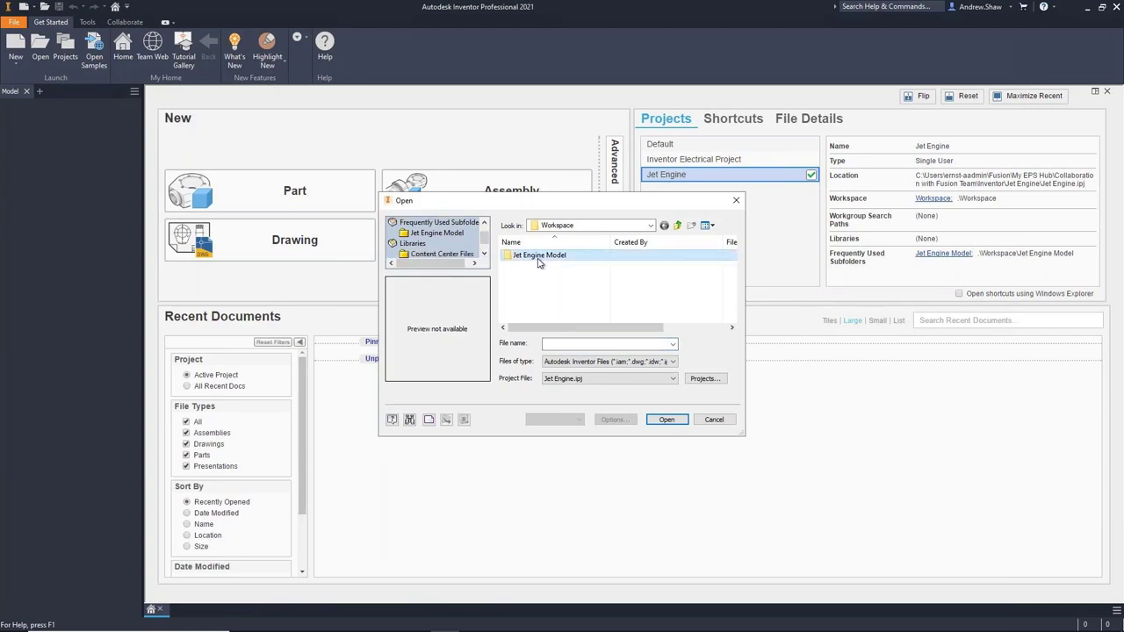
double_click(539, 257)
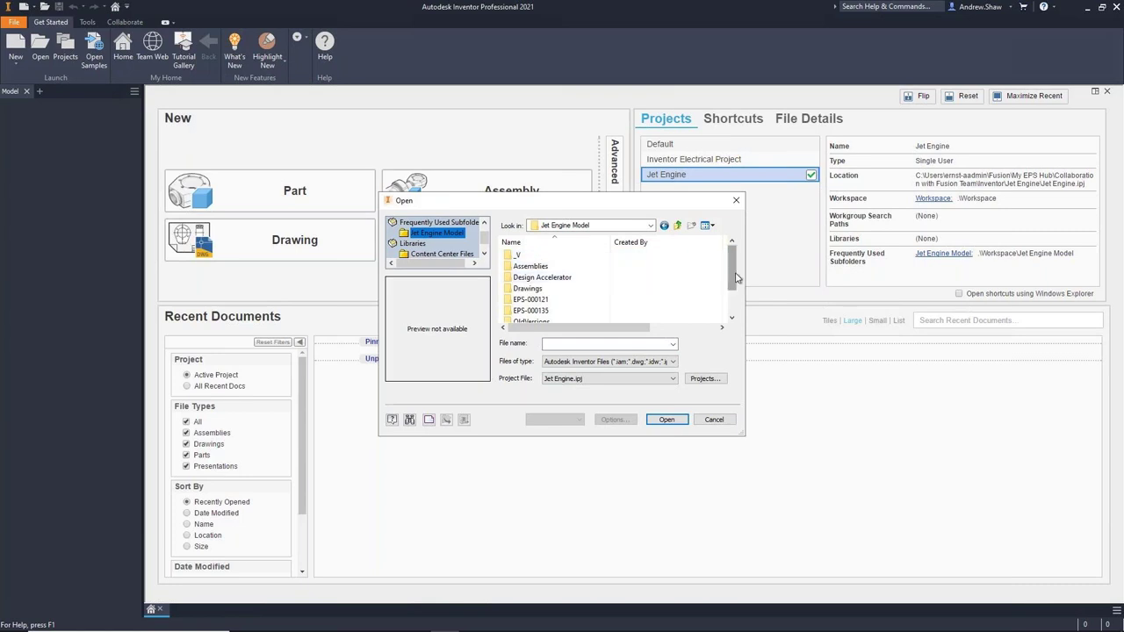
scroll(732, 278, down, 1)
double_click(551, 311)
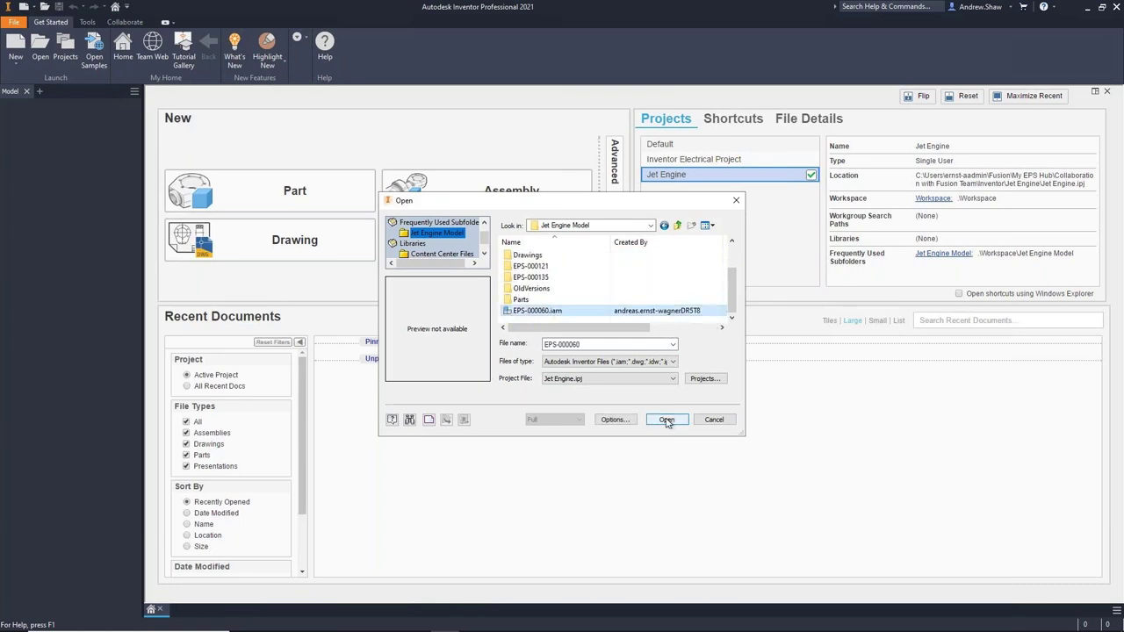
click(666, 420)
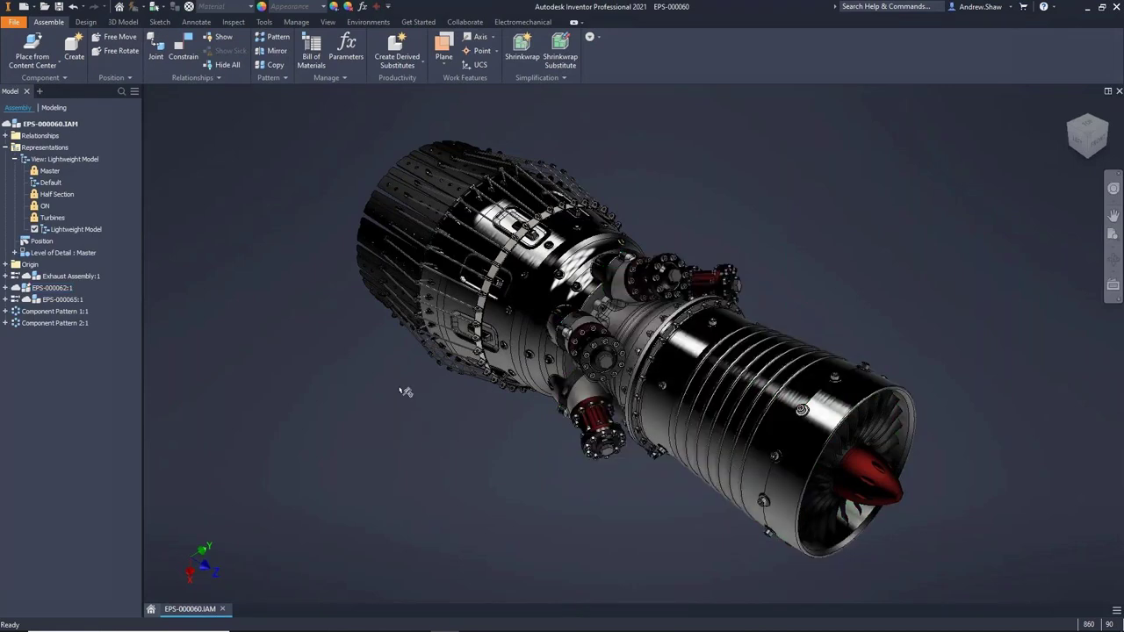
mouse_move(7, 126)
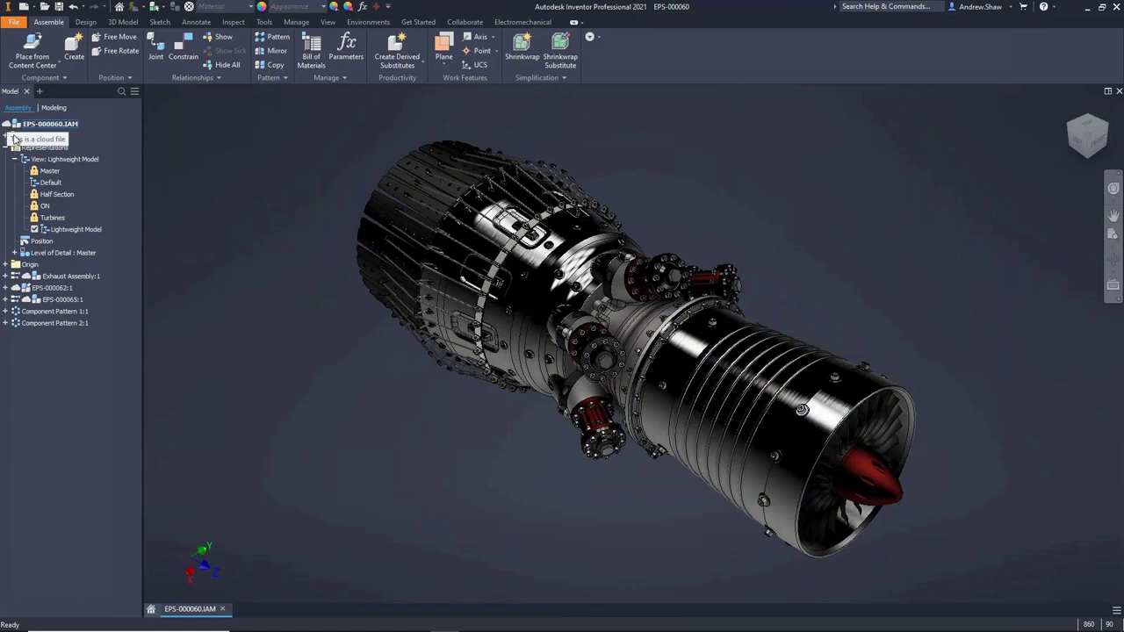
click(6, 148)
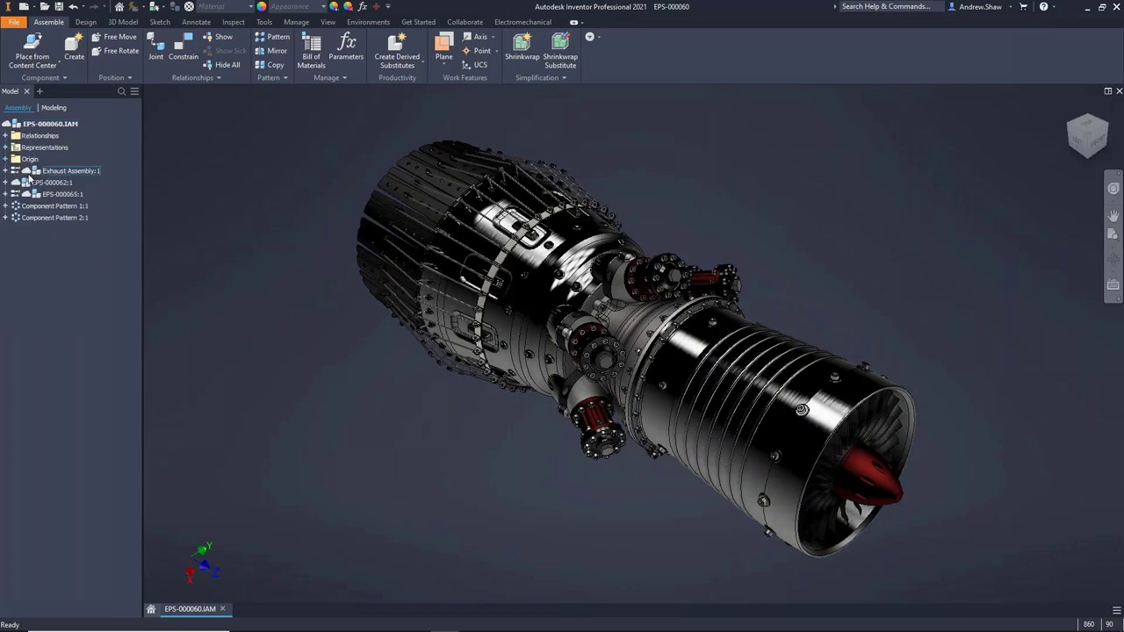
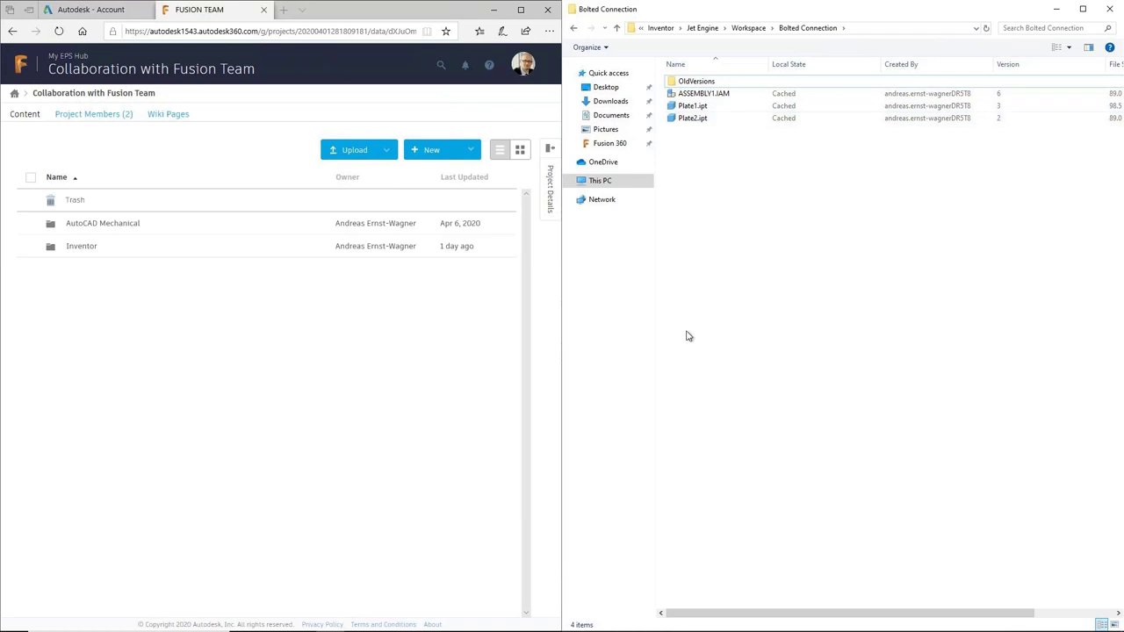
Switch to the first member's Fusion Team project and open Inventor > Jet Engine > Workspace > Bolted Connection
click(82, 249)
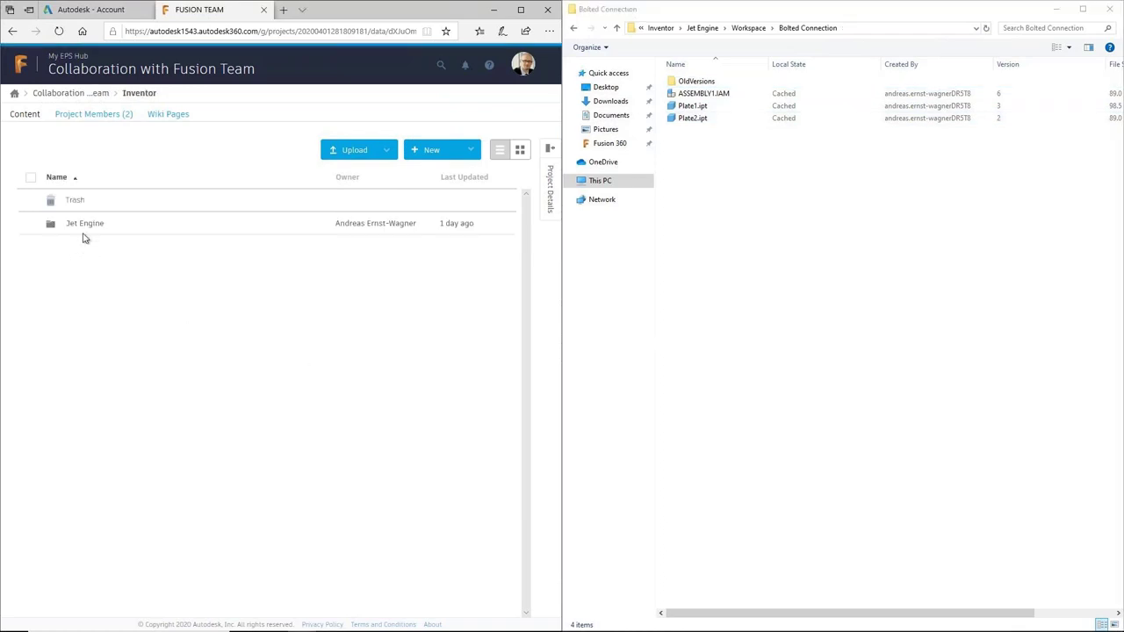
click(84, 225)
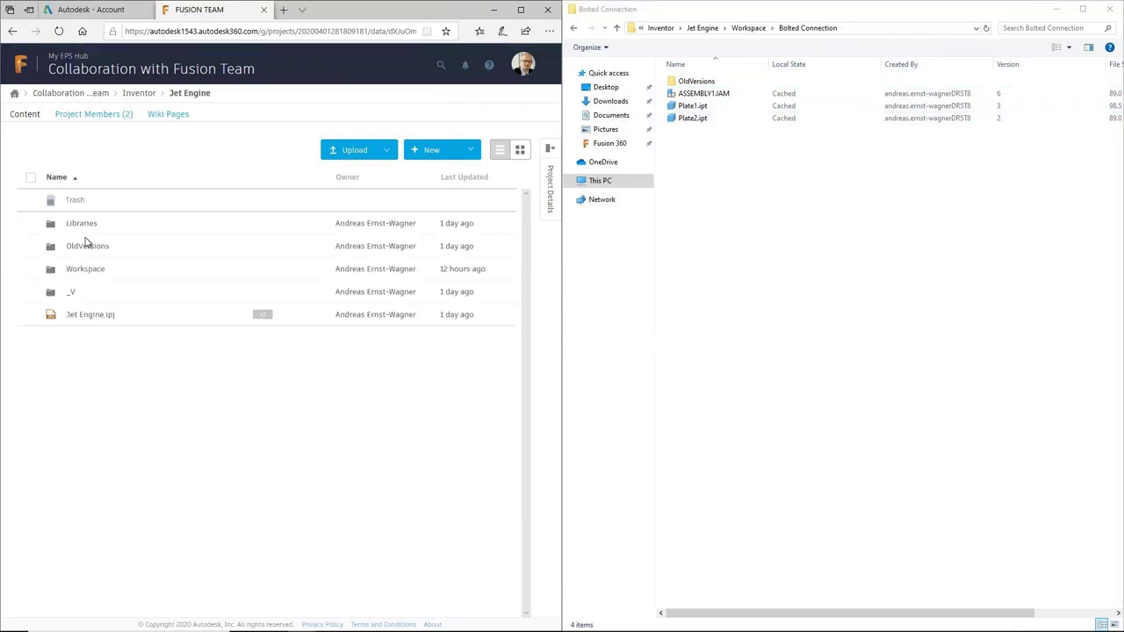
click(89, 270)
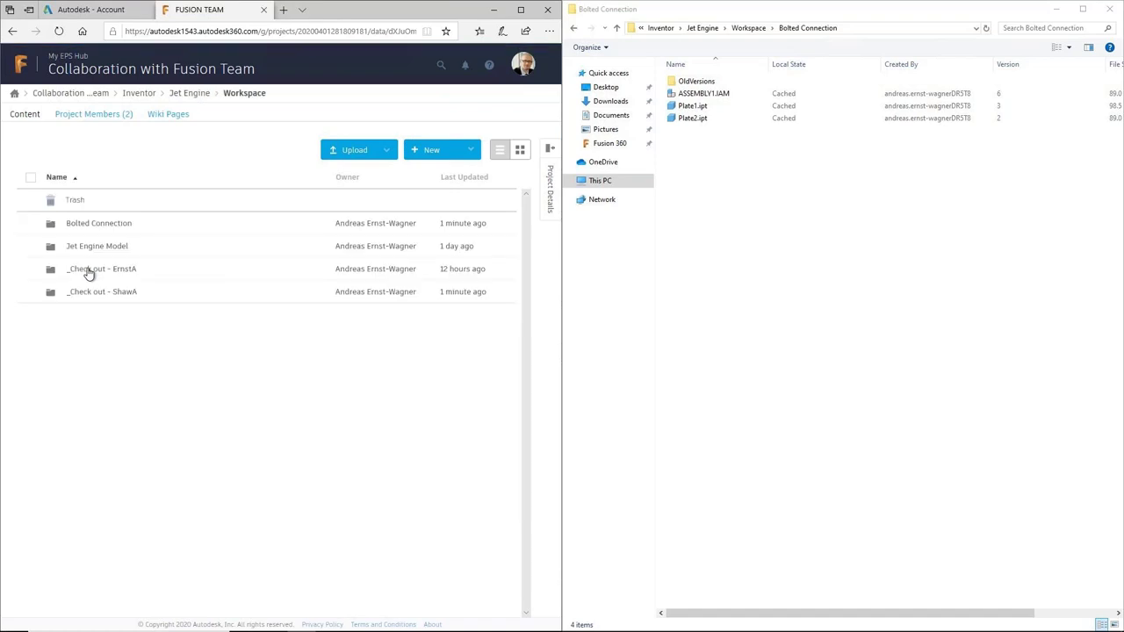
click(104, 231)
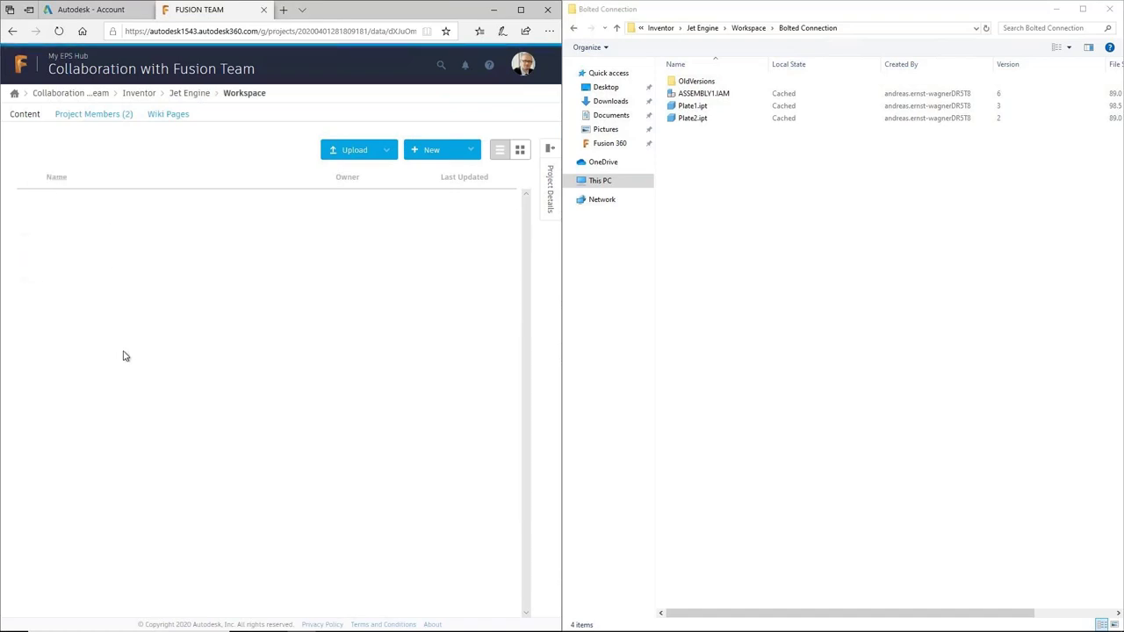
Move ASSEMBLY1.IAM and Plate1.ipt from Bolted Connection to the second member's check-out folder under Workspace, and open that folder
click(30, 246)
click(32, 271)
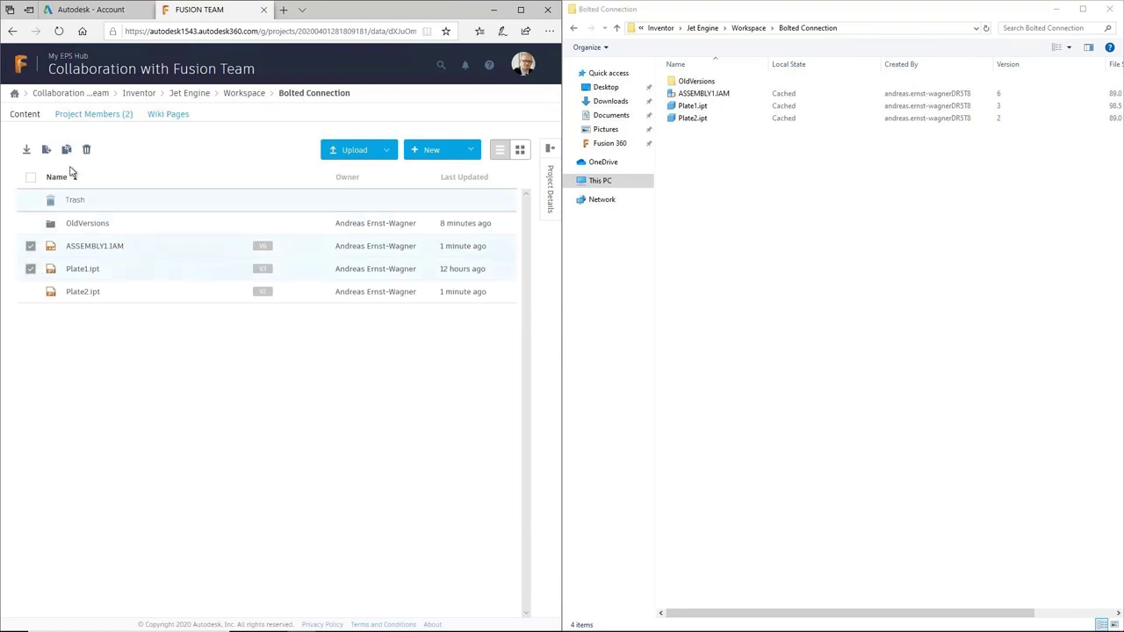
click(46, 150)
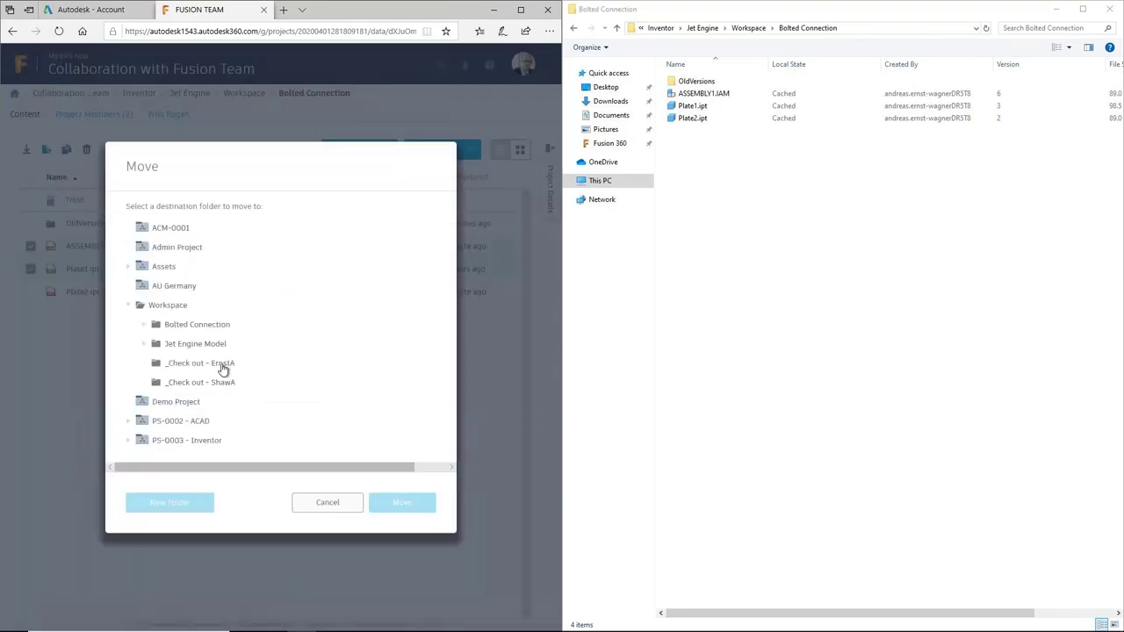
click(224, 386)
click(408, 509)
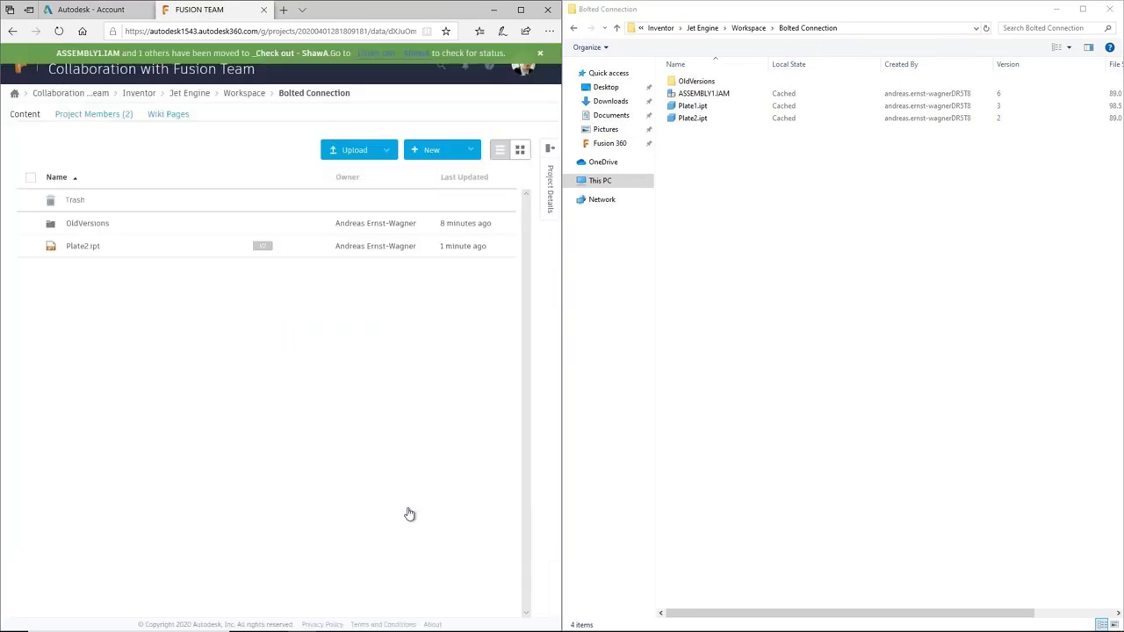
click(245, 94)
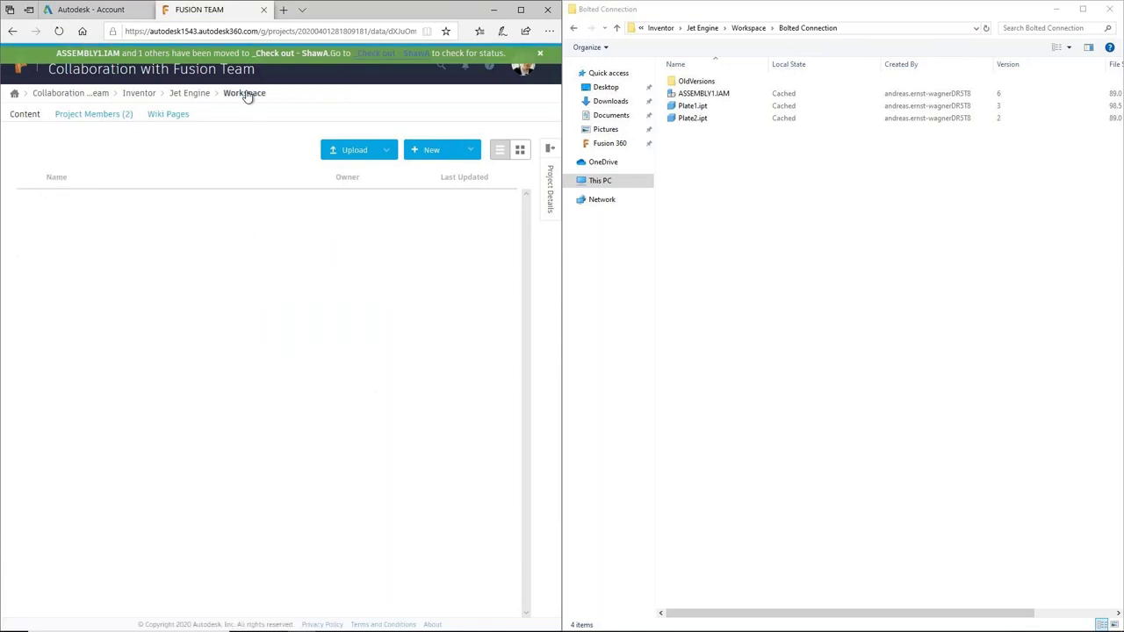
click(119, 293)
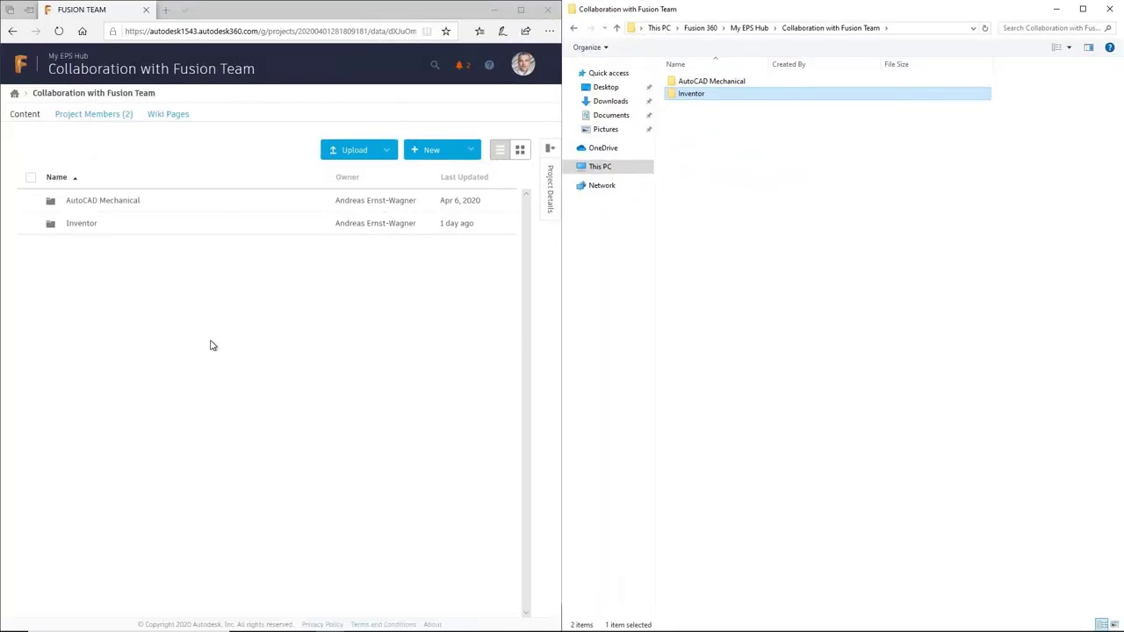
In the second member's Fusion Team project, open that member's check-out folder under Inventor > Jet Engine > Workspace
click(81, 225)
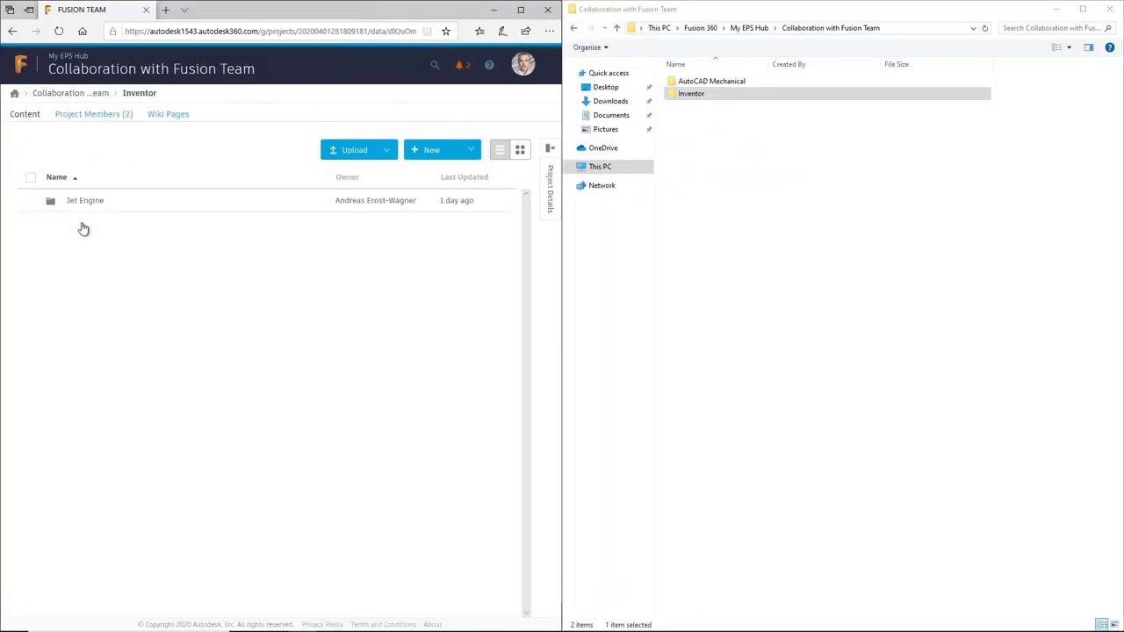
click(83, 206)
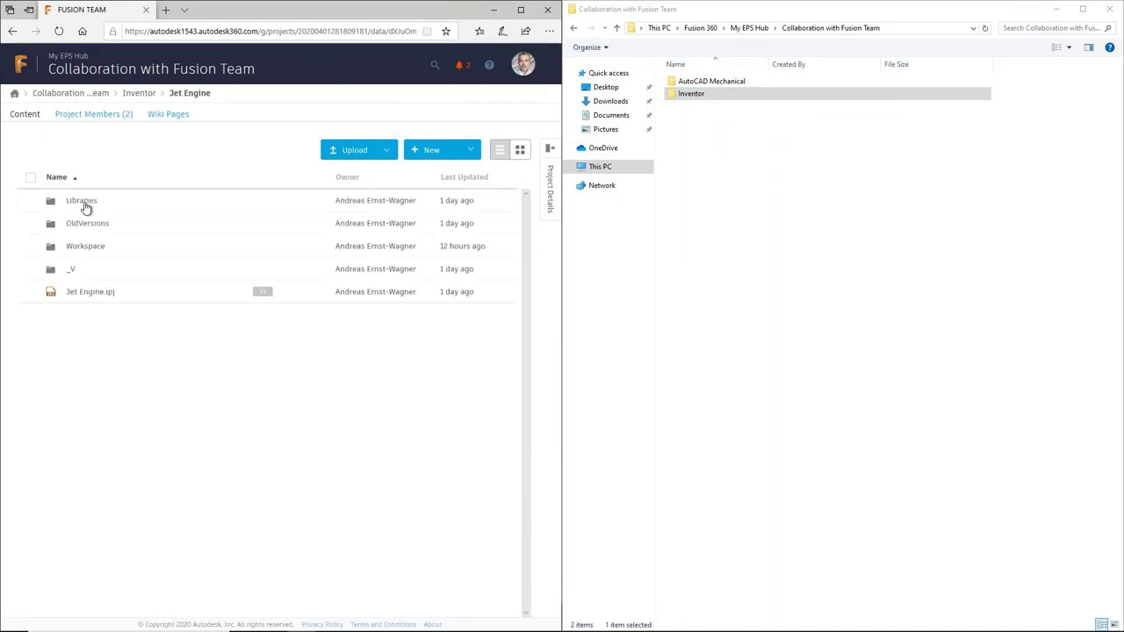
click(89, 247)
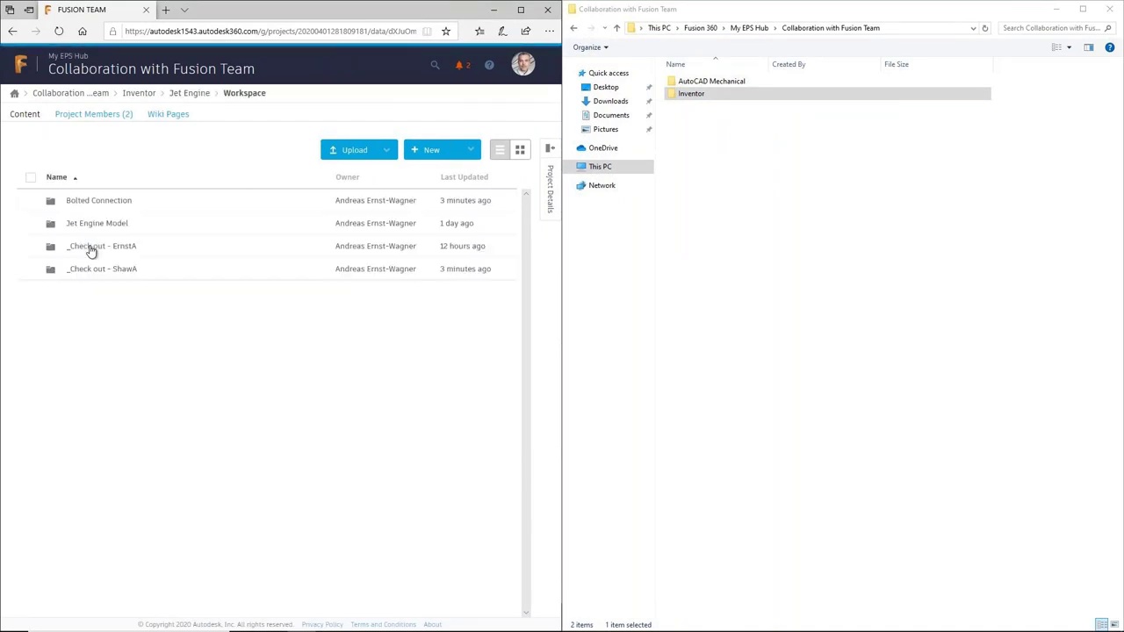
click(100, 271)
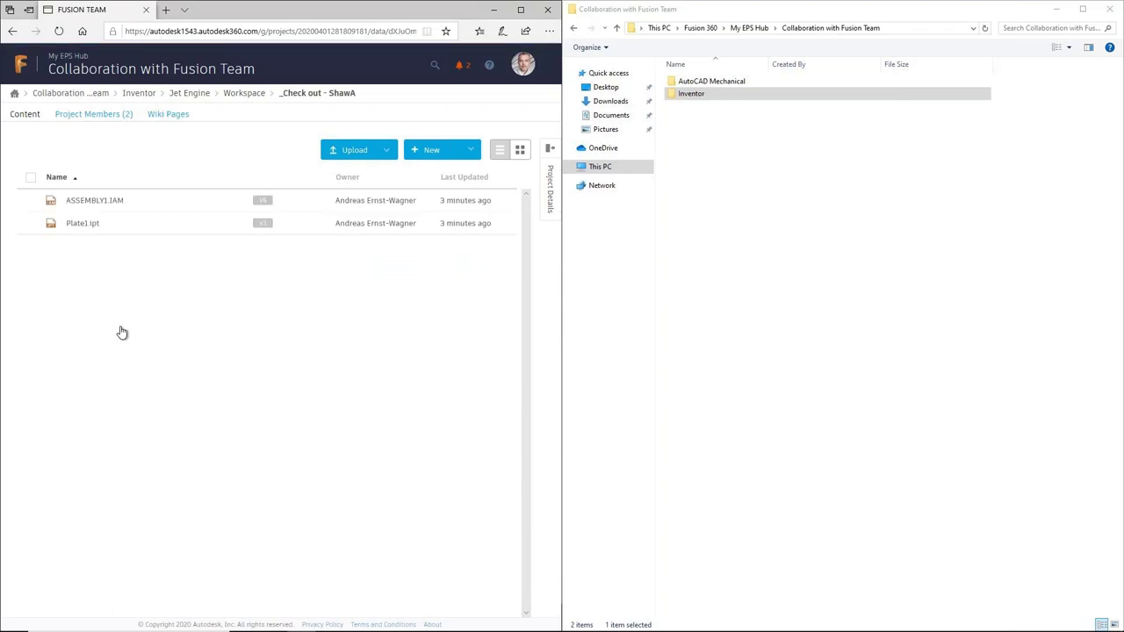
In File Explorer, open the second member's check-out folder under Inventor > Jet Engine > Workspace and copy its path
double_click(694, 94)
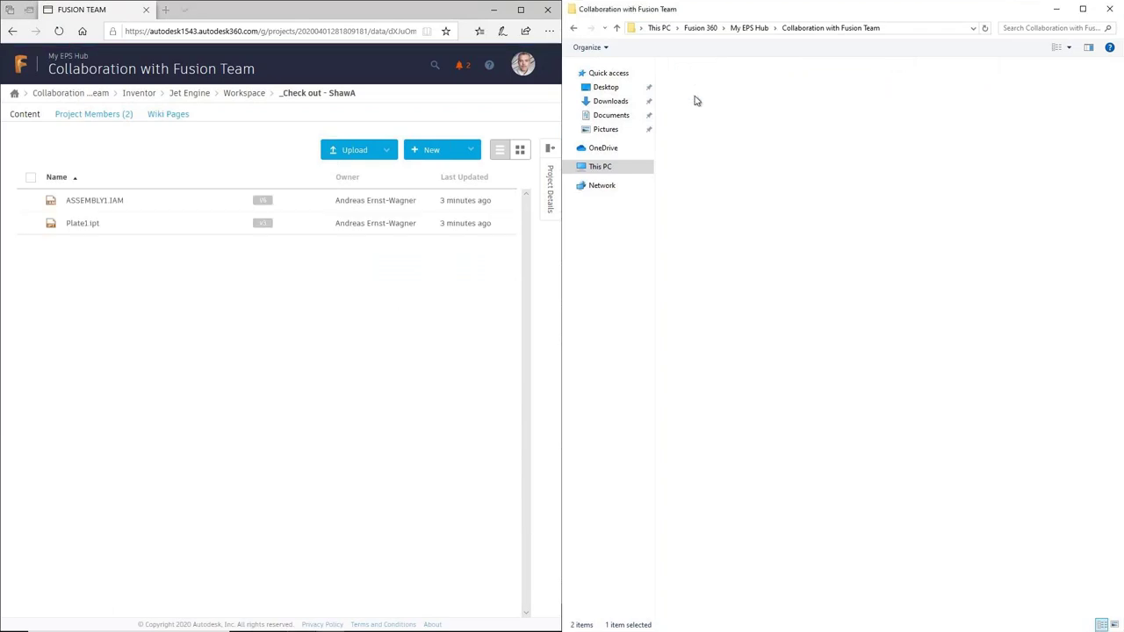
click(694, 88)
double_click(694, 83)
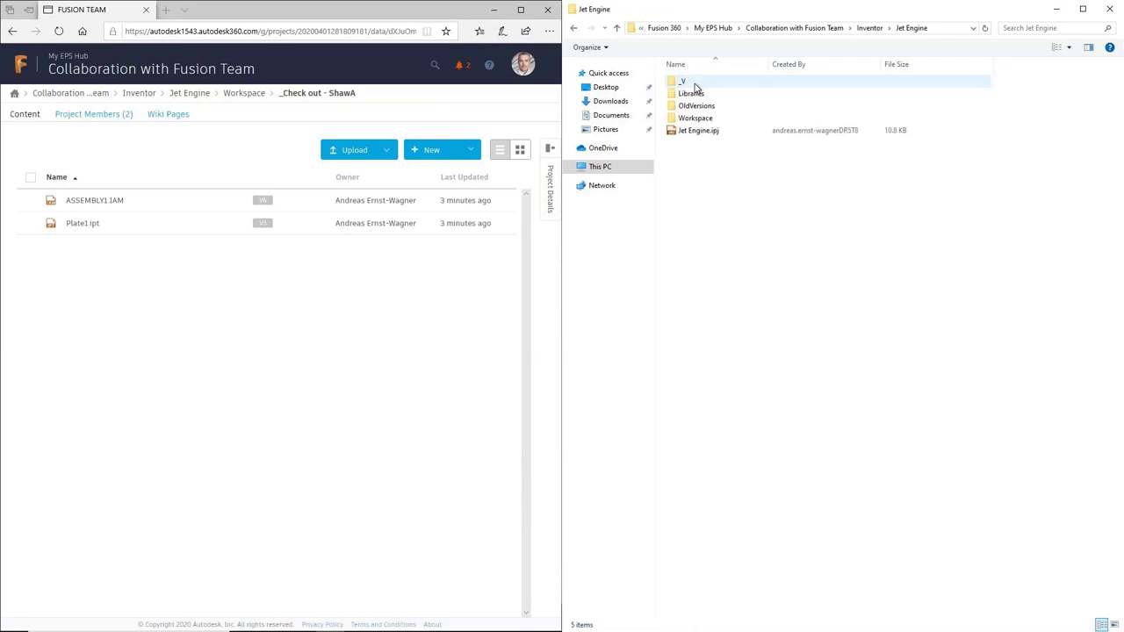
click(704, 119)
double_click(703, 119)
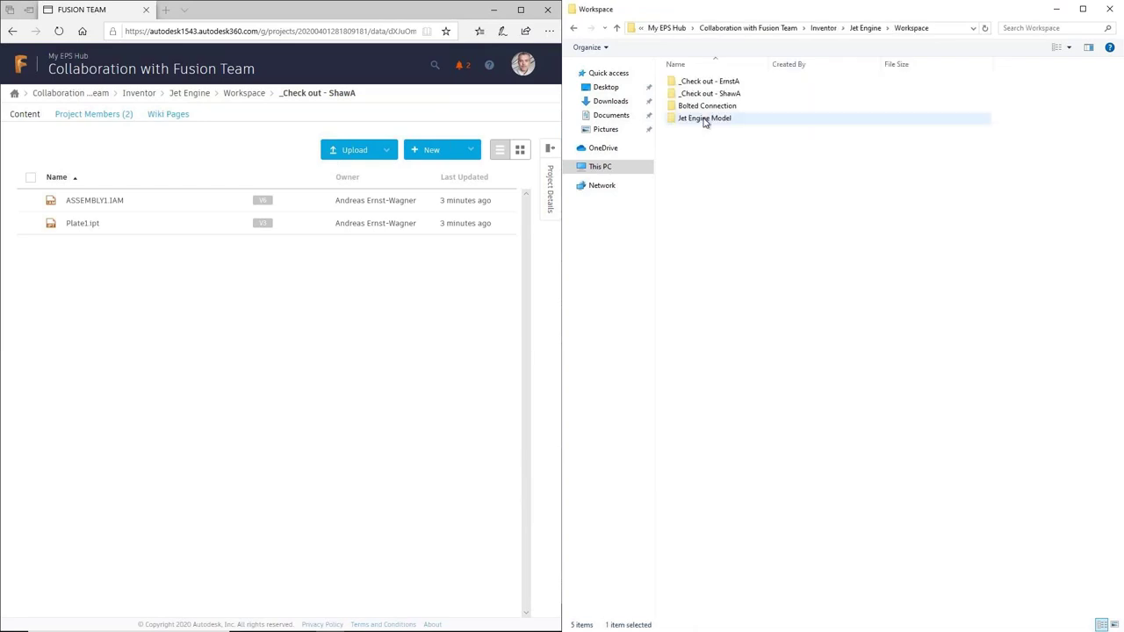
double_click(712, 93)
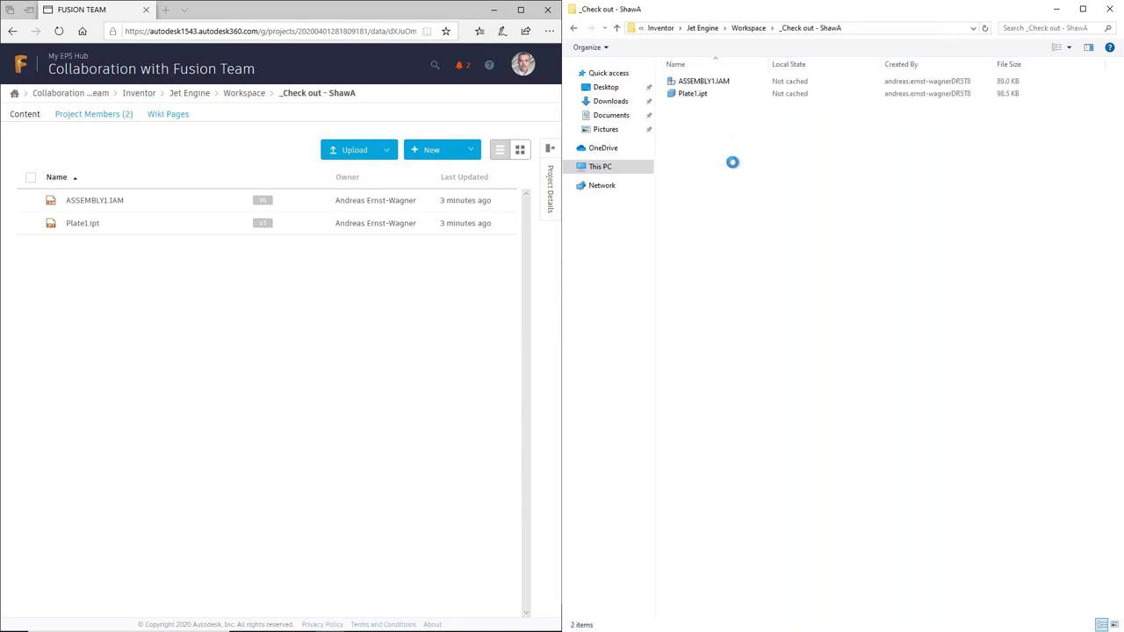
click(874, 29)
right_click(874, 27)
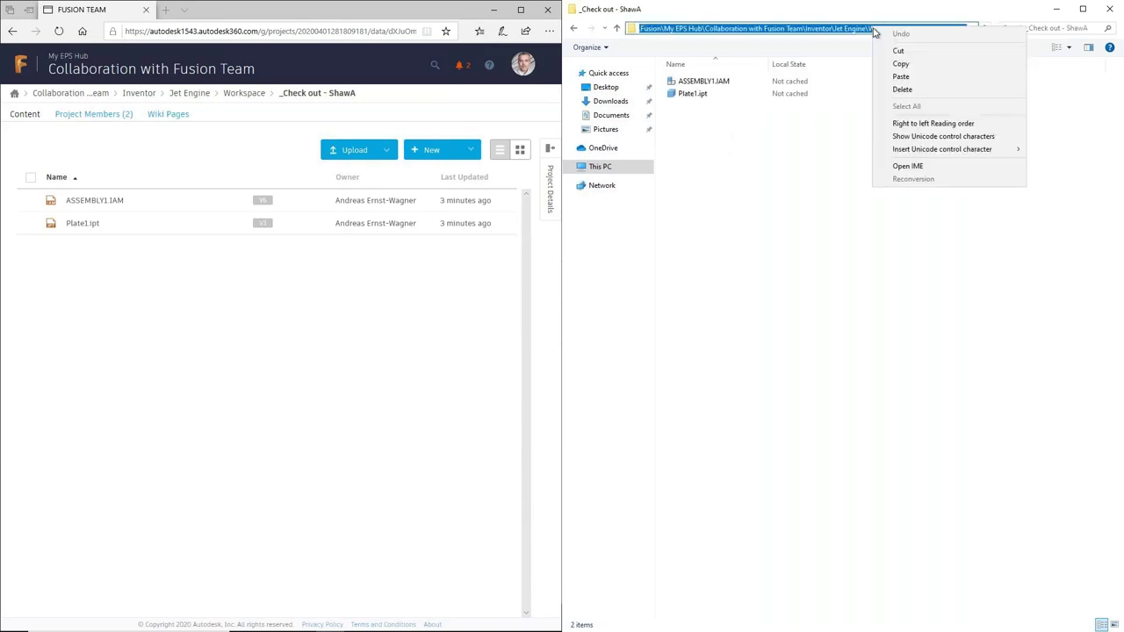
click(900, 65)
Switch to Inventor and open ASSEMBLY1.IAM from the copied check-out folder path
click(445, 620)
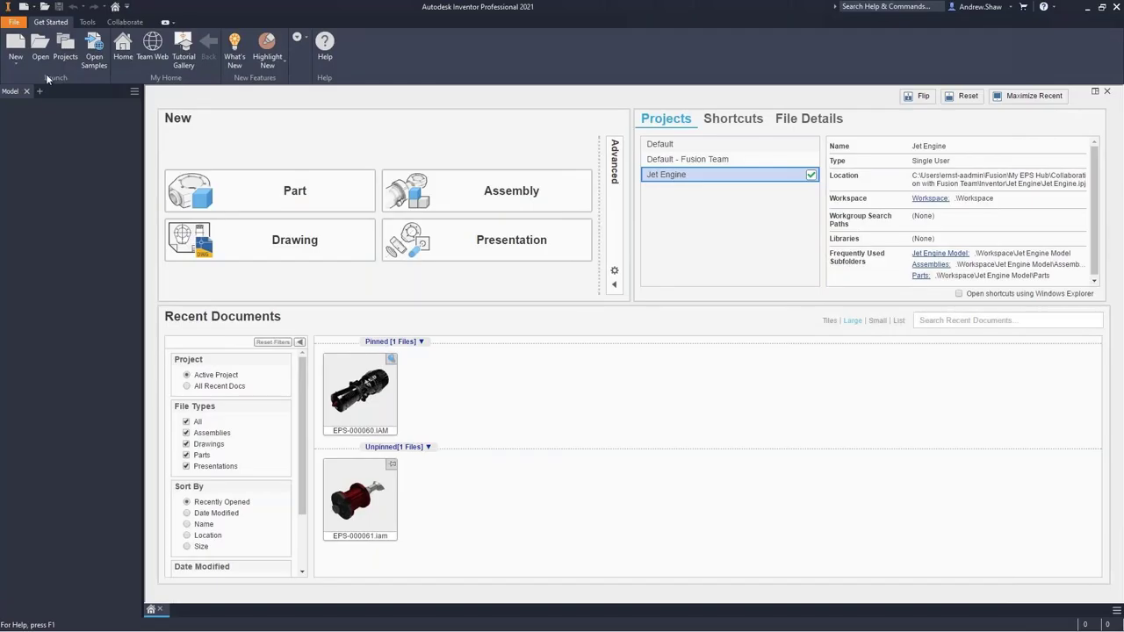
key(ctrl+o)
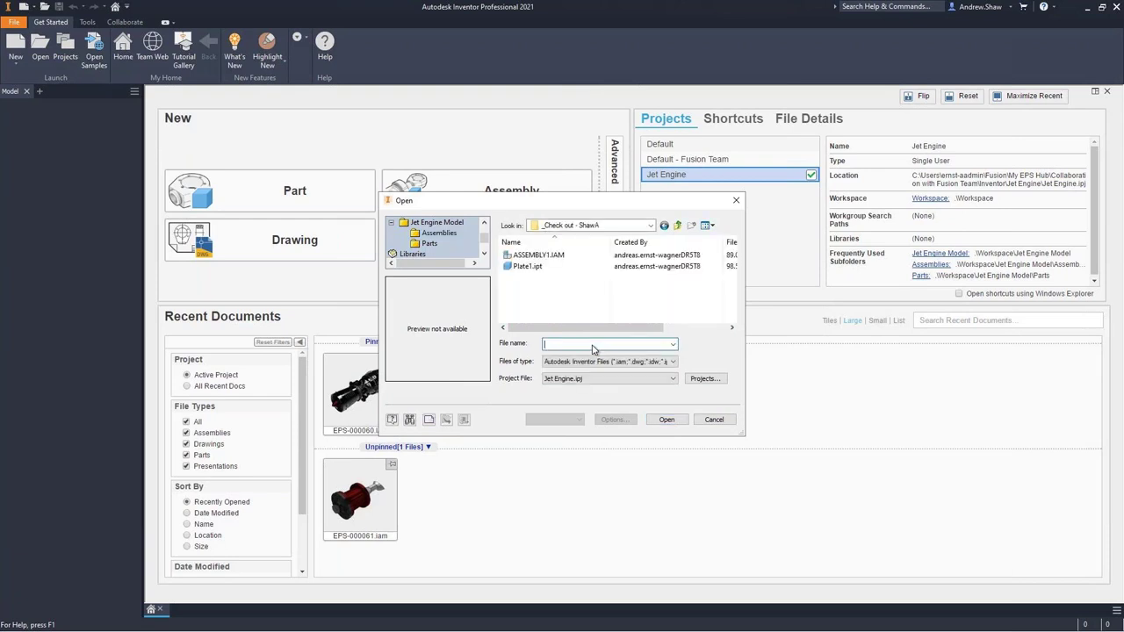
click(552, 256)
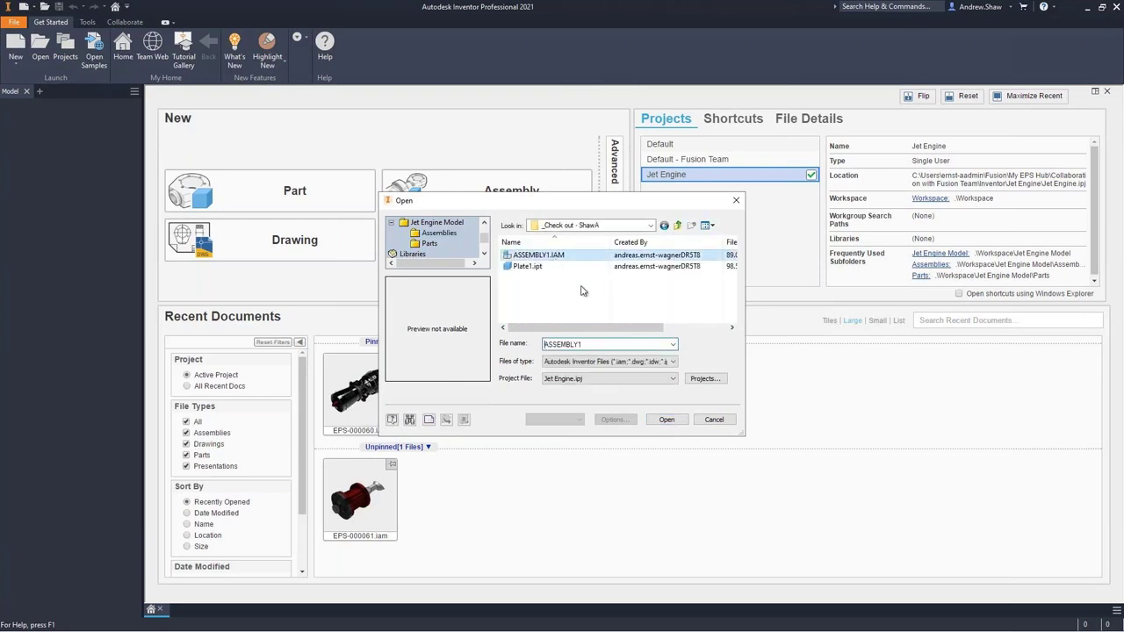
click(668, 420)
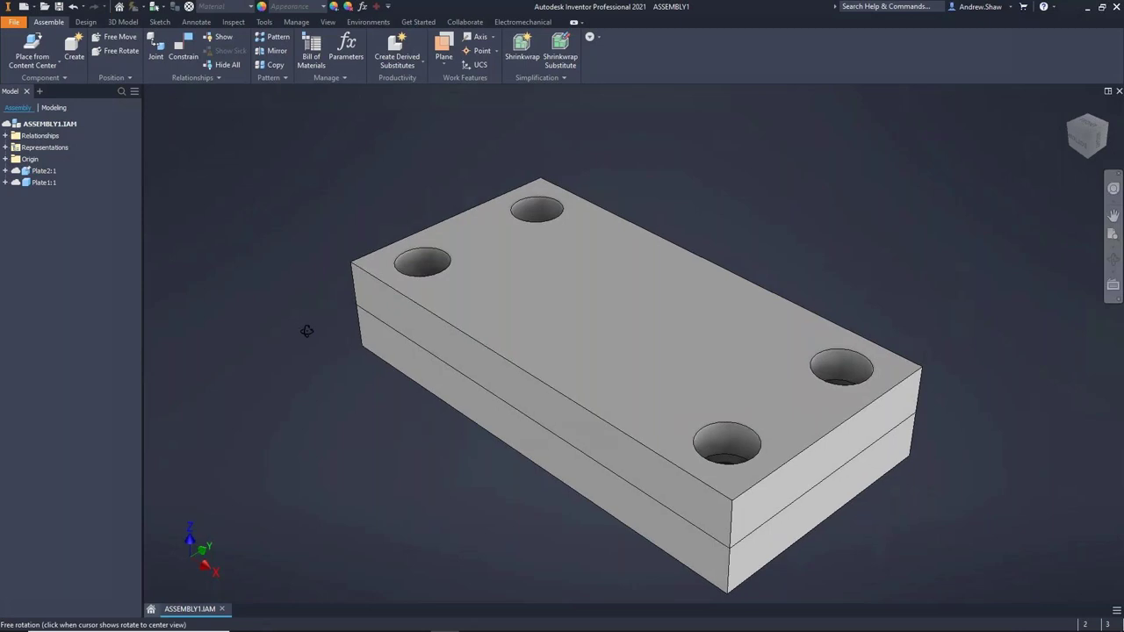
Place ISO 4762 M6 x 20 screws from Content Center into all four counterbored holes of the plates using AutoDrop
drag(307, 330, 309, 348)
key(Escape)
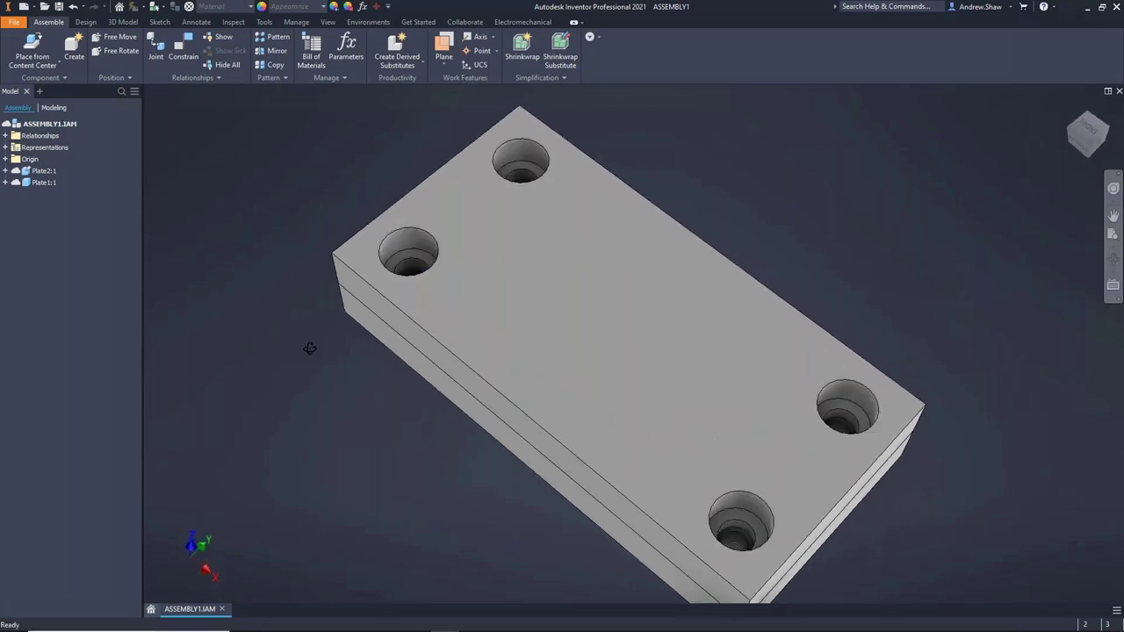
click(35, 44)
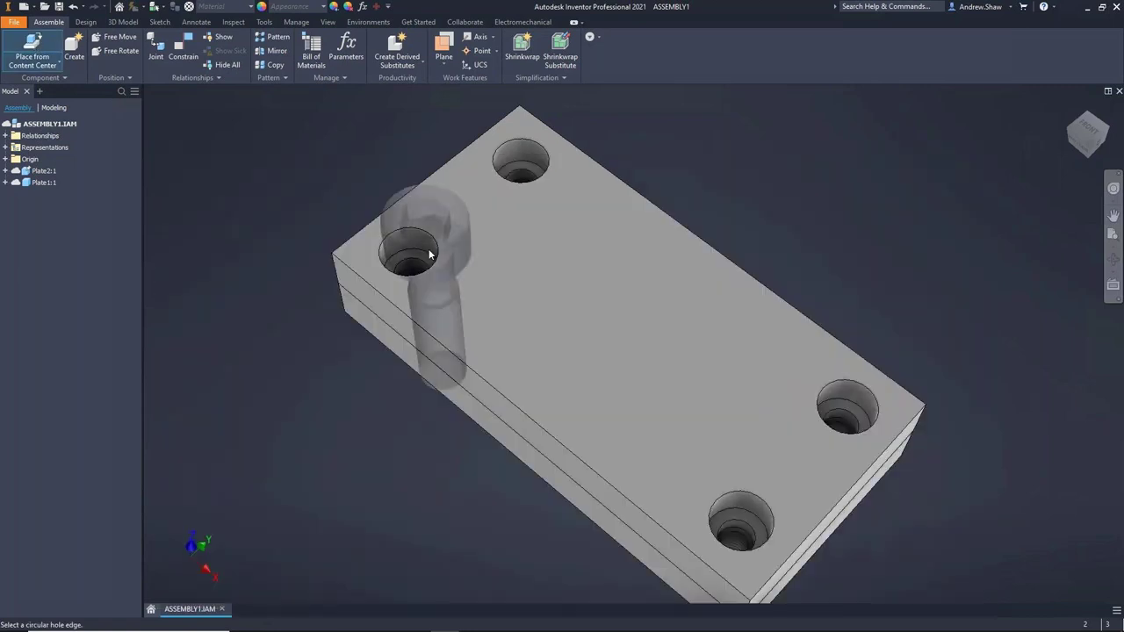
double_click(427, 250)
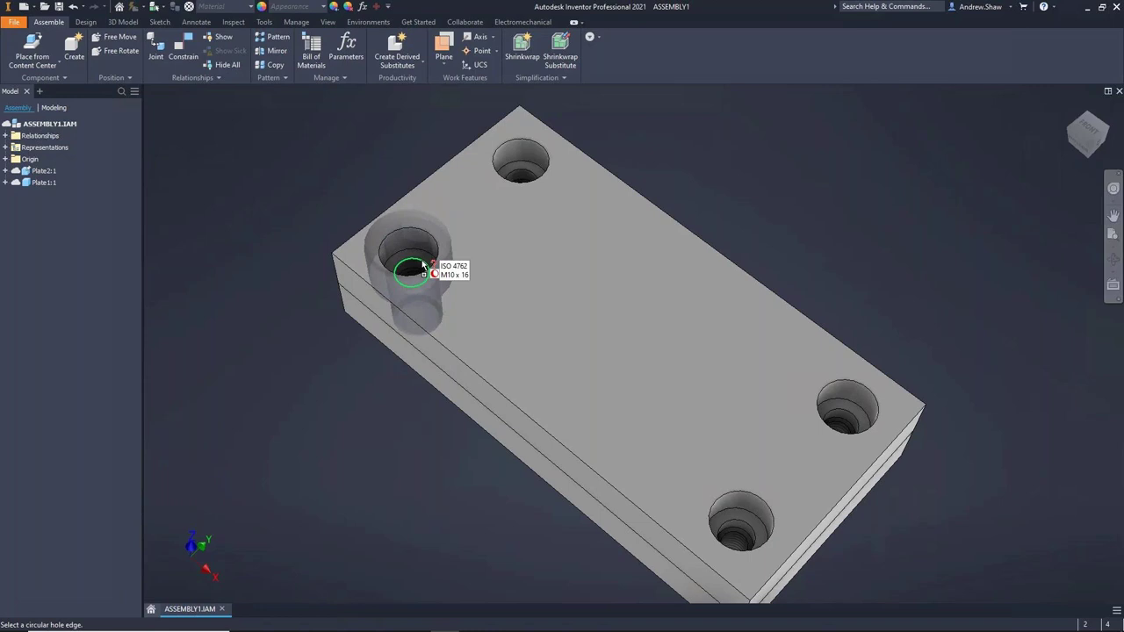
click(422, 265)
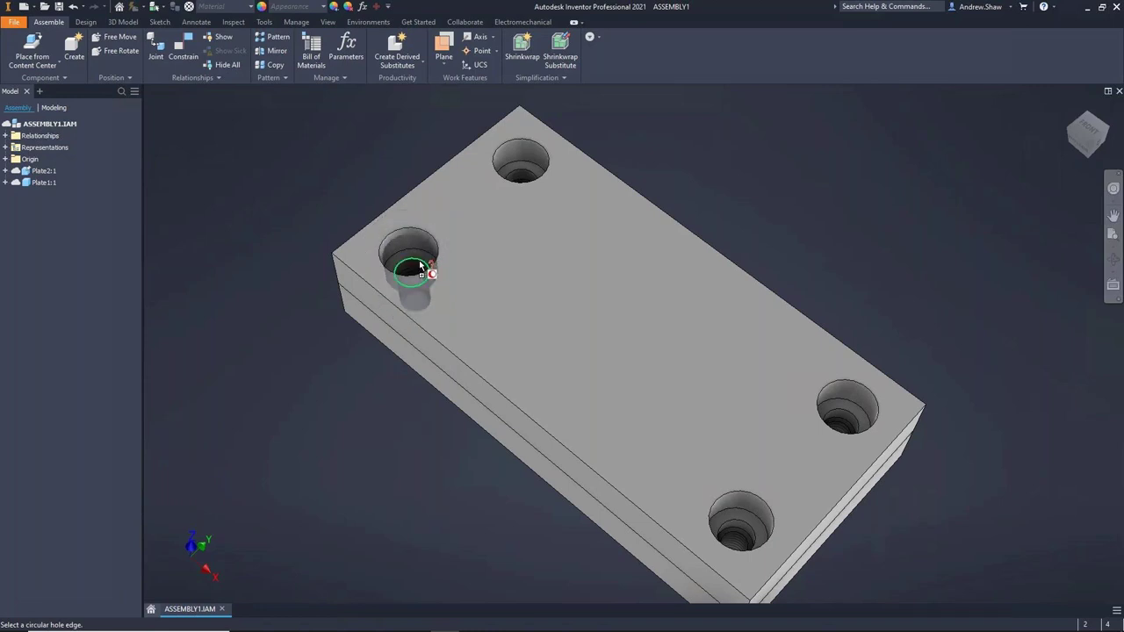
click(422, 267)
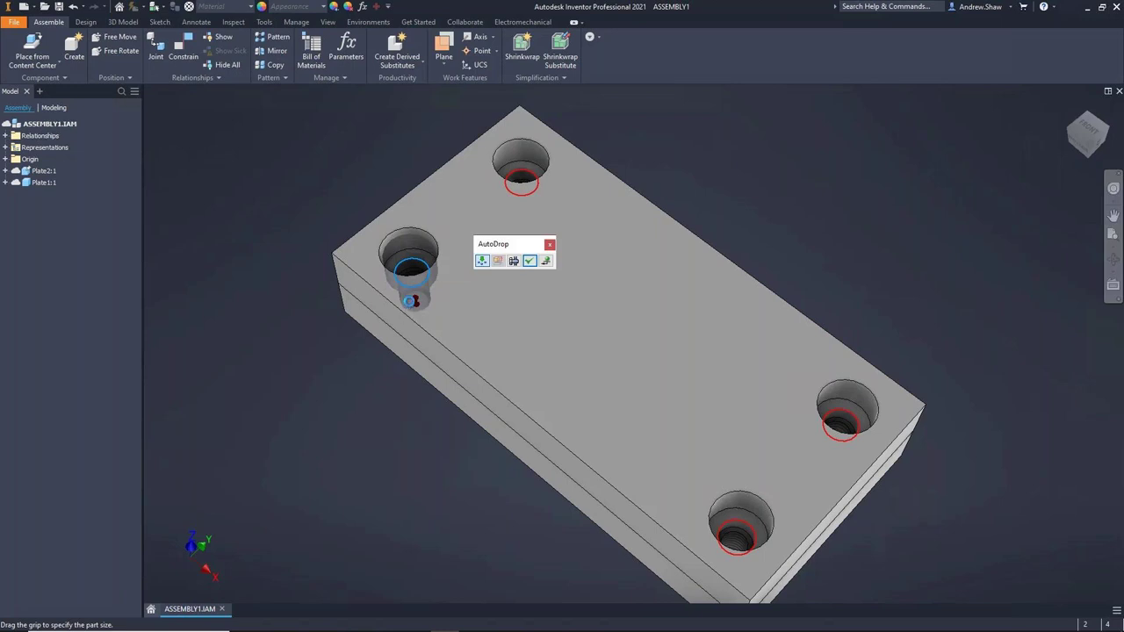
drag(418, 313, 420, 330)
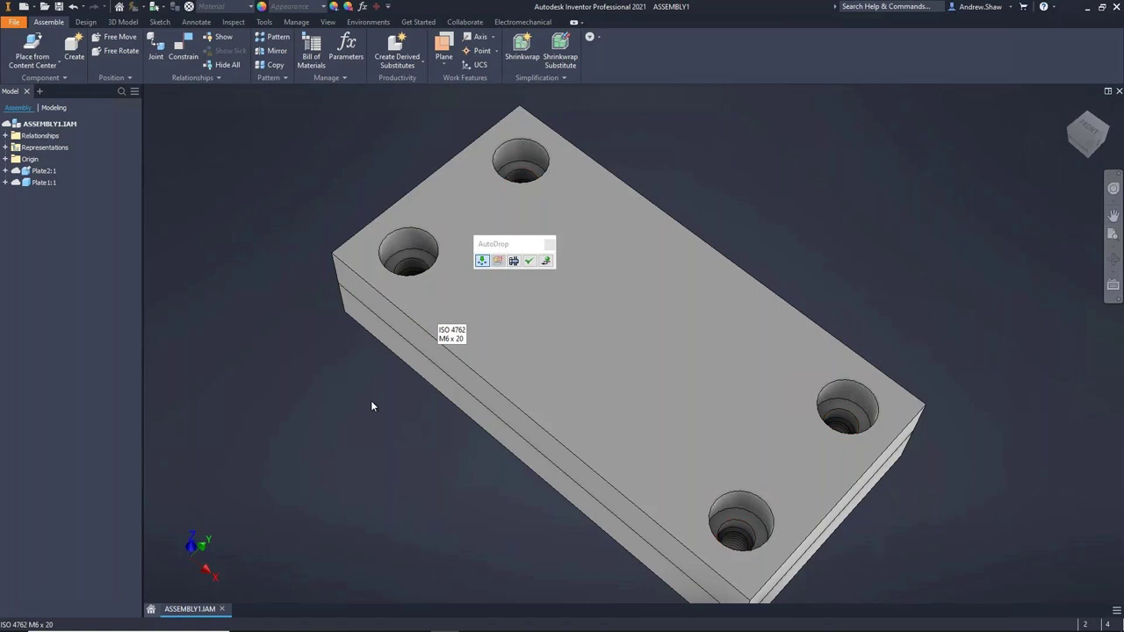
click(545, 261)
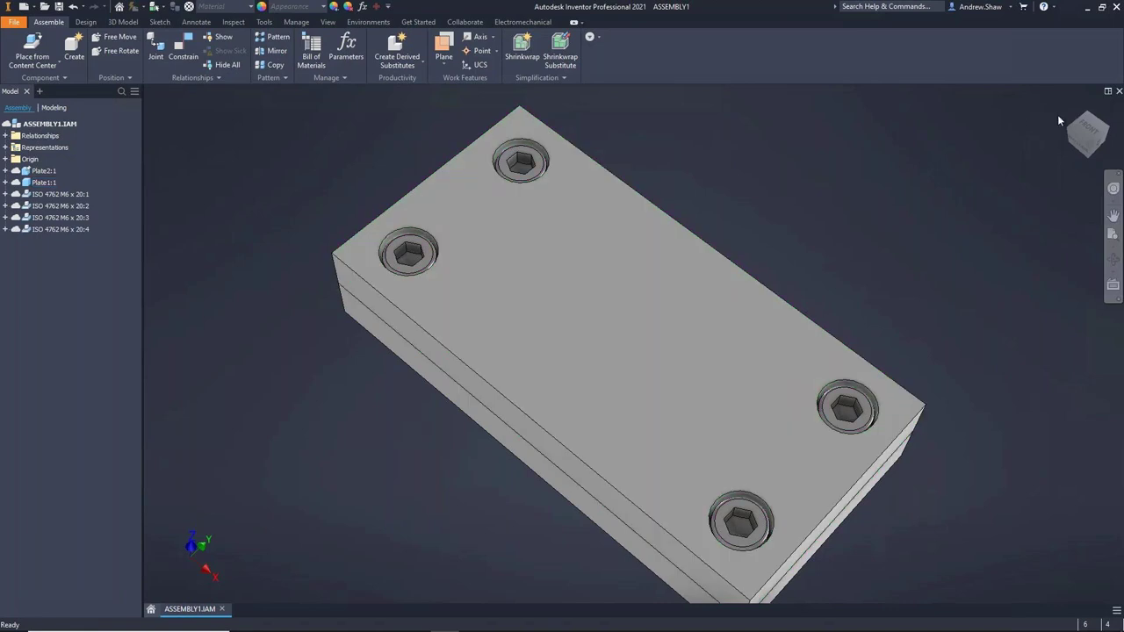
Save ASSEMBLY1.IAM with its four screws and close the assembly
key(F6)
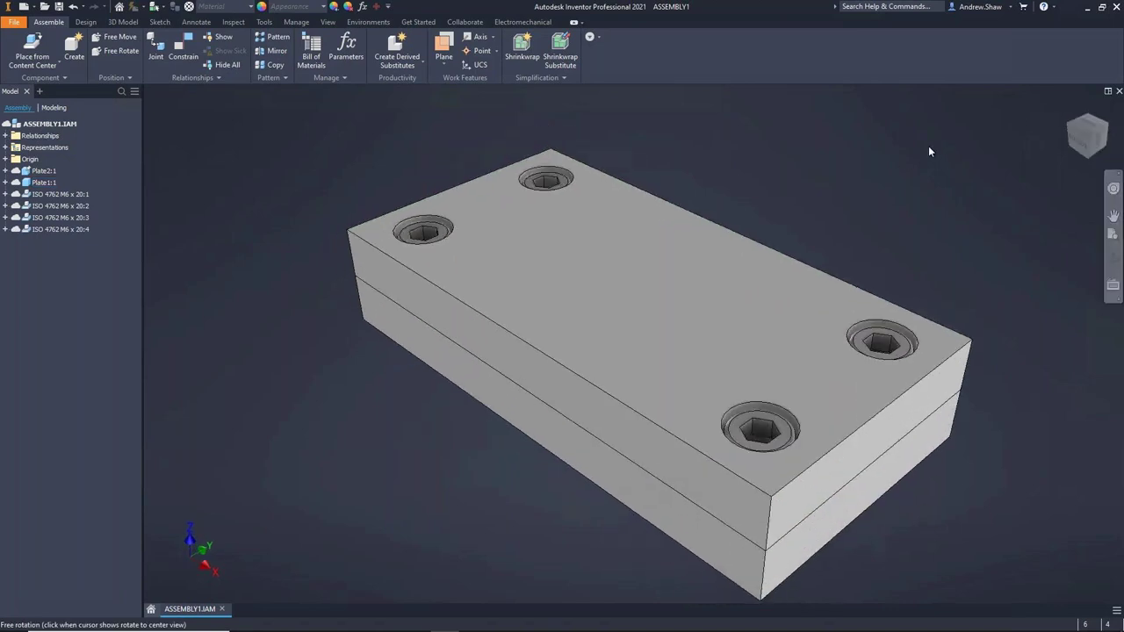
click(60, 7)
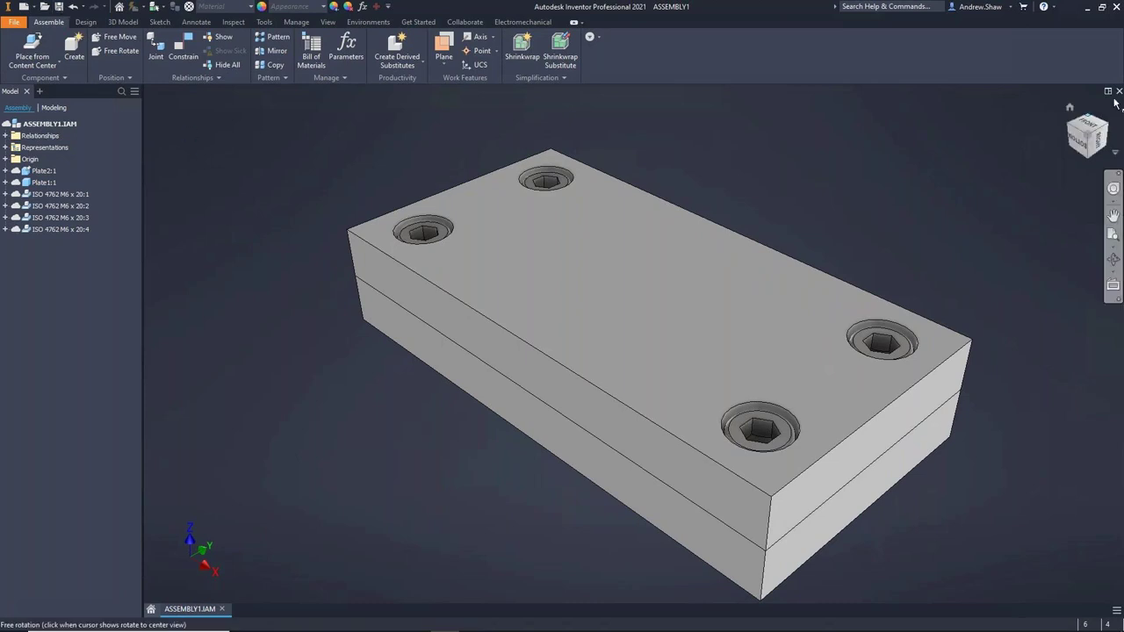
key(ctrl+F4)
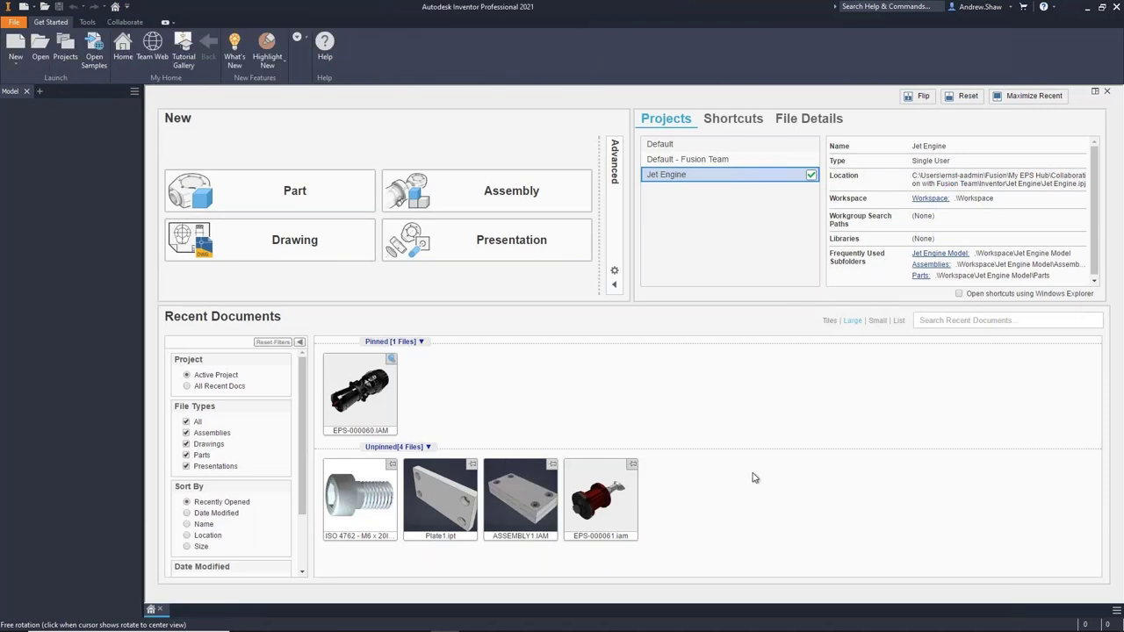
Switch to File Explorer, refresh the second member's check-out folder and add the Version column to its file list
click(1087, 7)
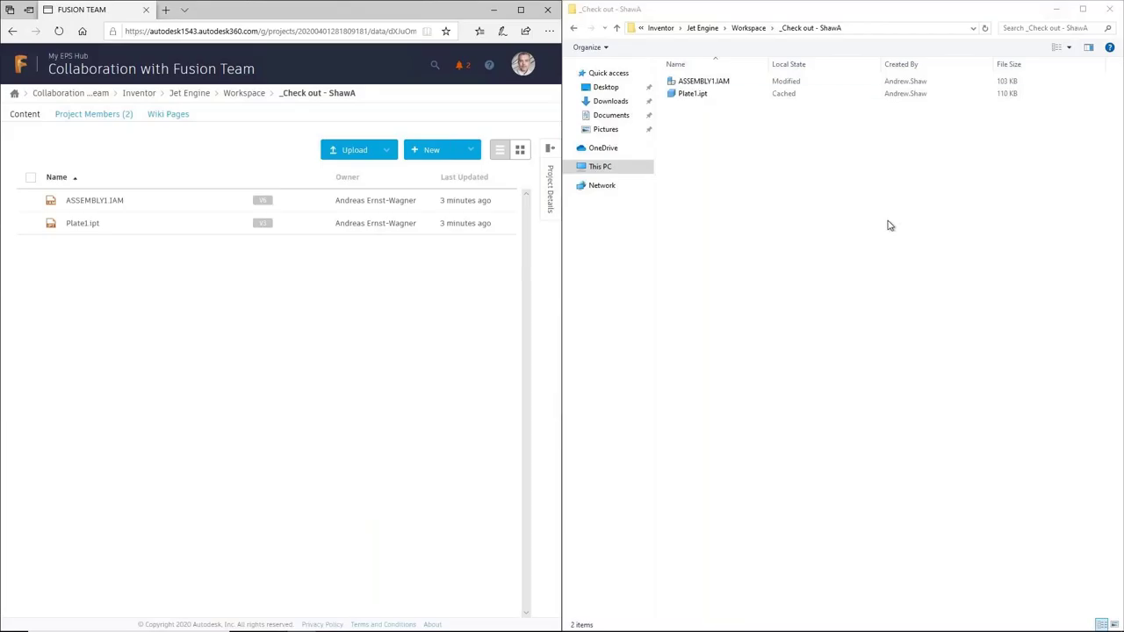
click(987, 28)
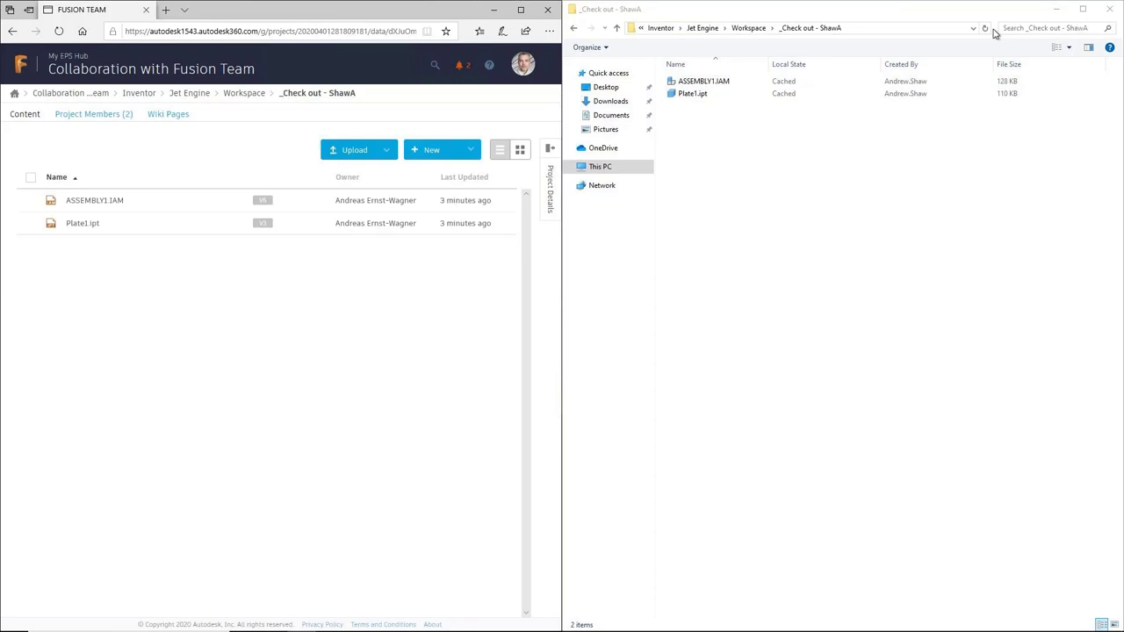
right_click(753, 68)
click(781, 141)
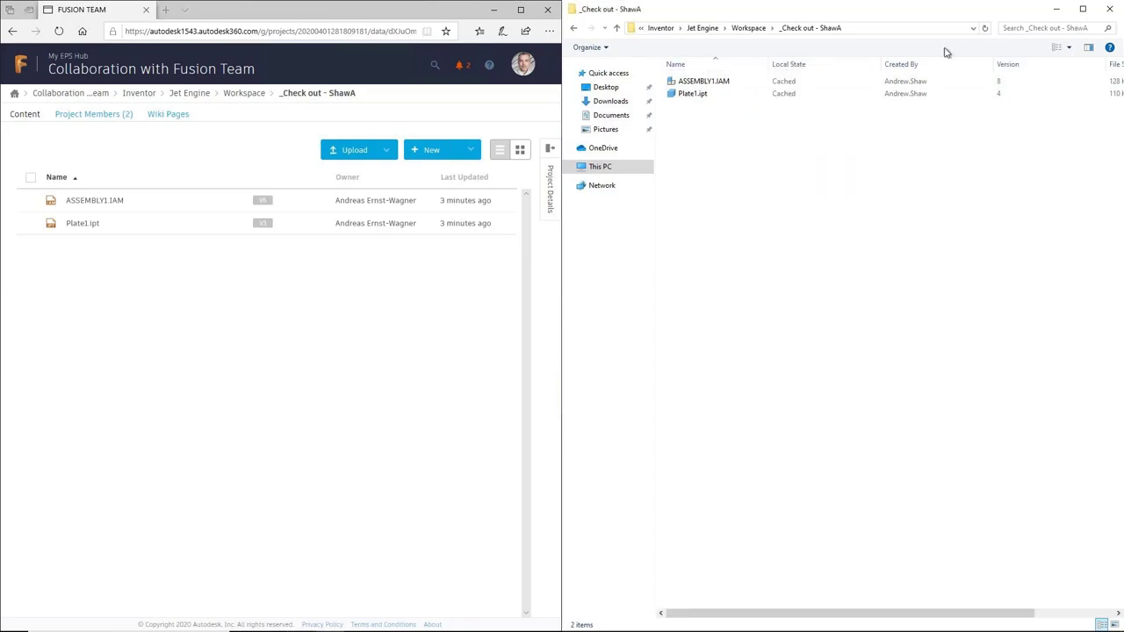
click(985, 28)
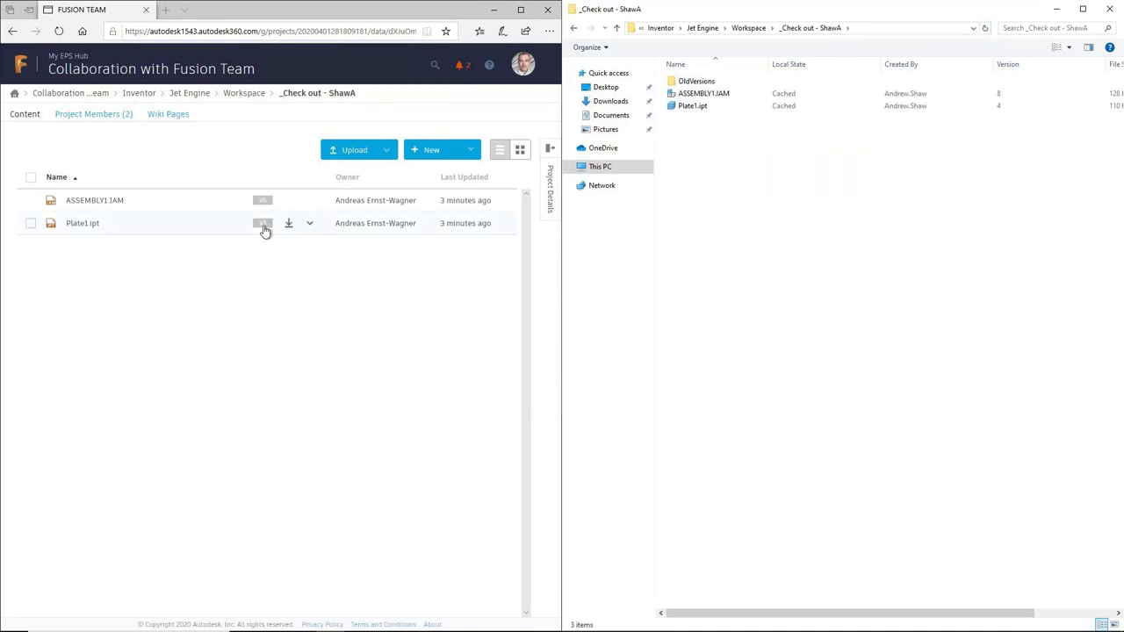
In Fusion Team, reload the second member's check-out folder, then move ASSEMBLY1.IAM and Plate1.ipt to Bolted Connection under Workspace and open that folder
click(249, 97)
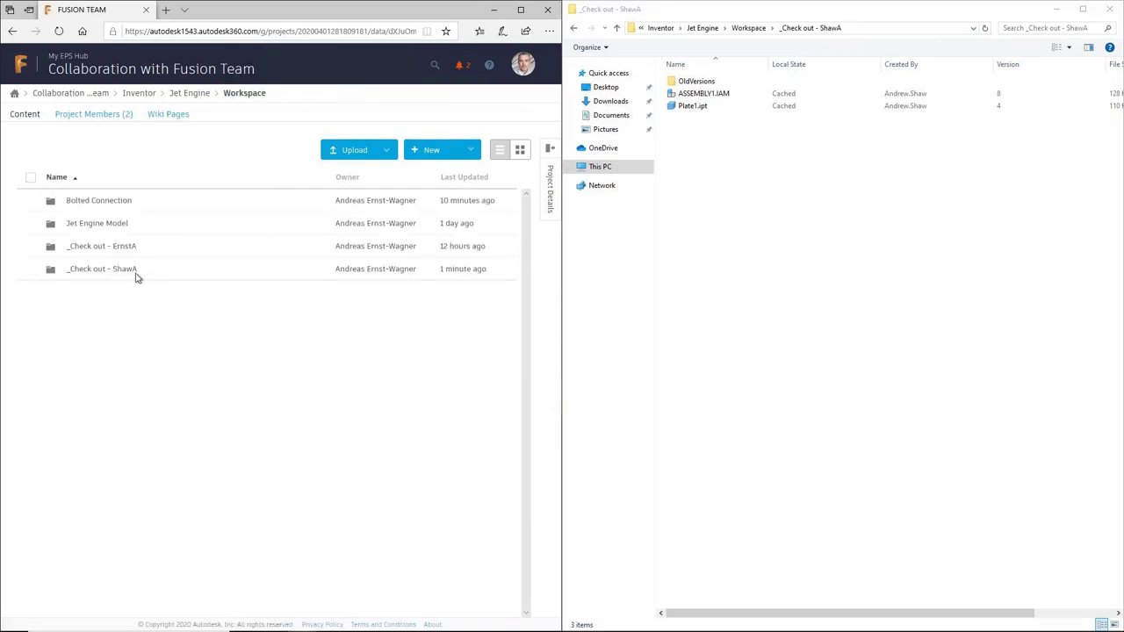
click(123, 272)
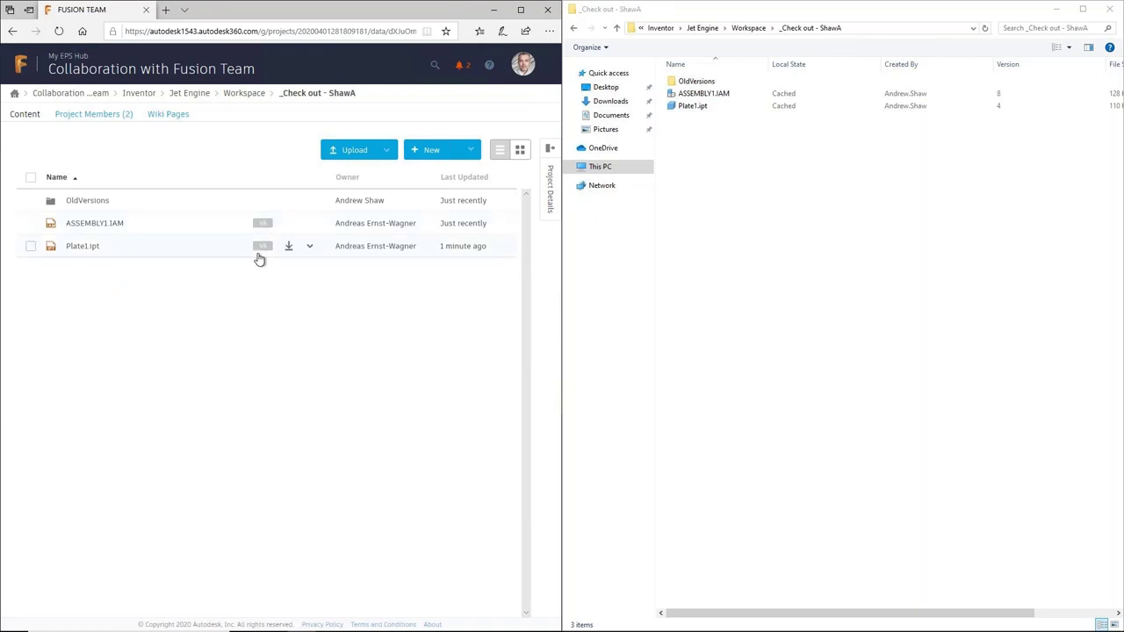
click(30, 225)
click(30, 245)
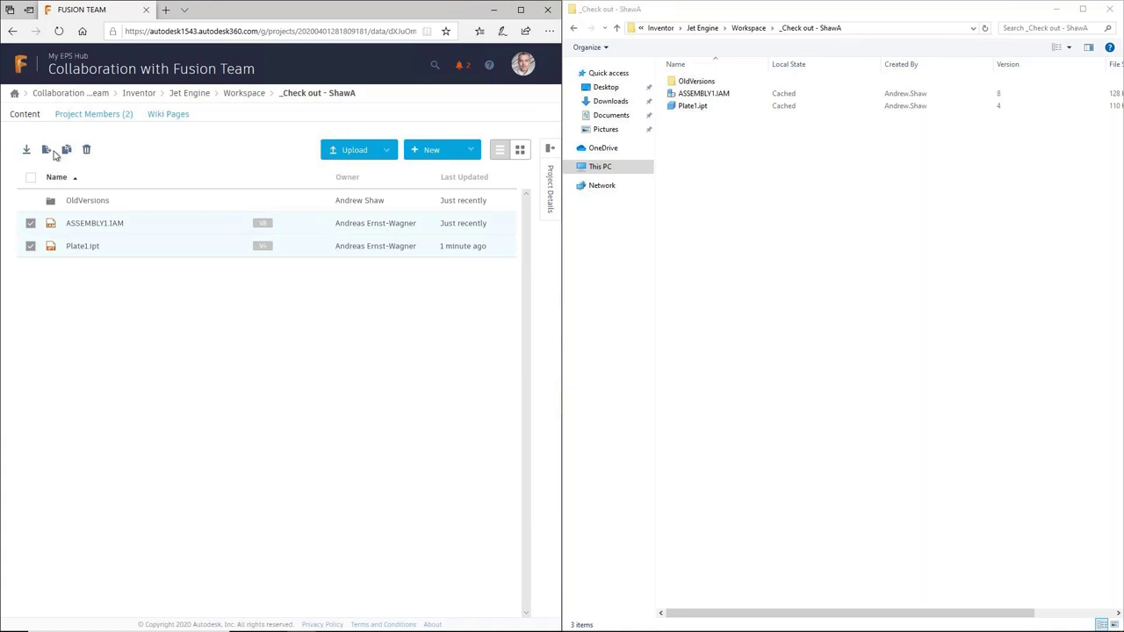
click(50, 153)
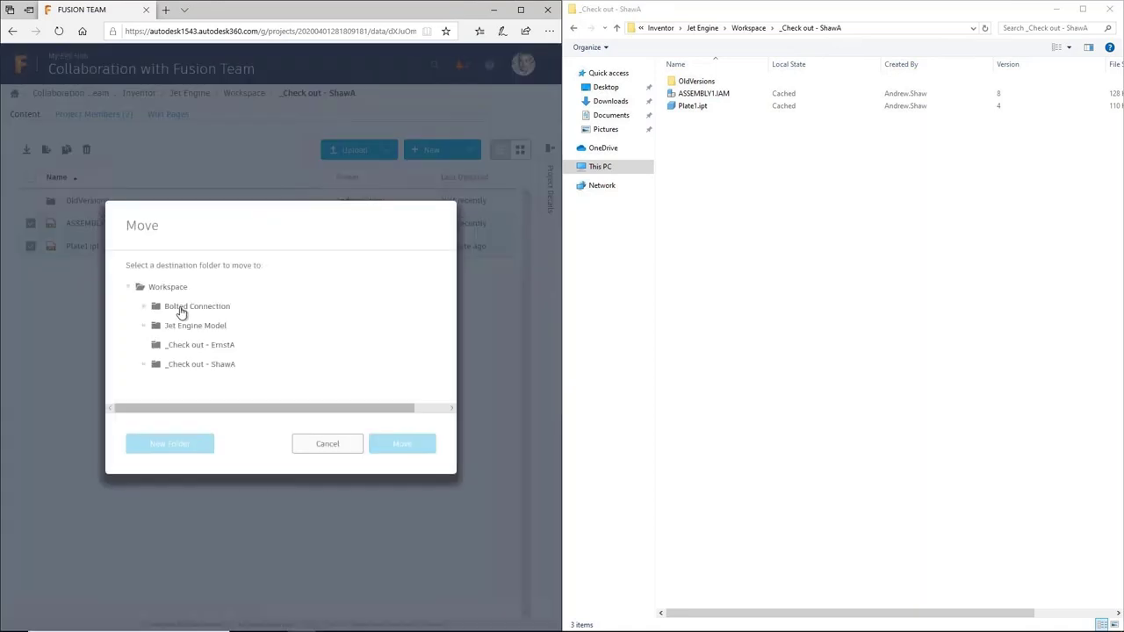
click(185, 307)
click(393, 448)
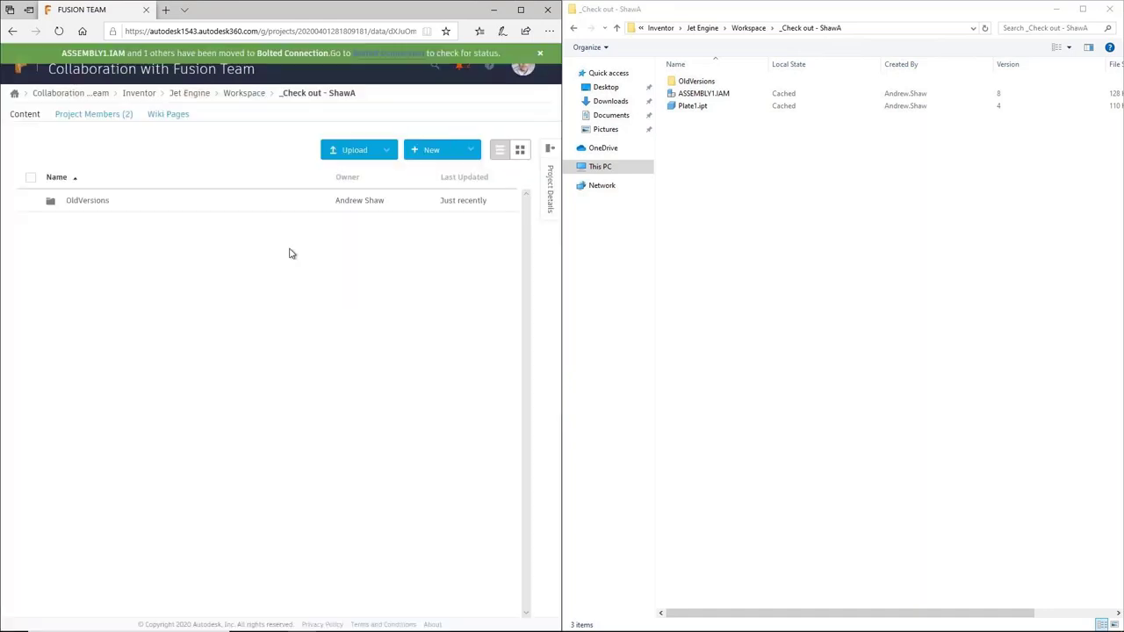
click(250, 98)
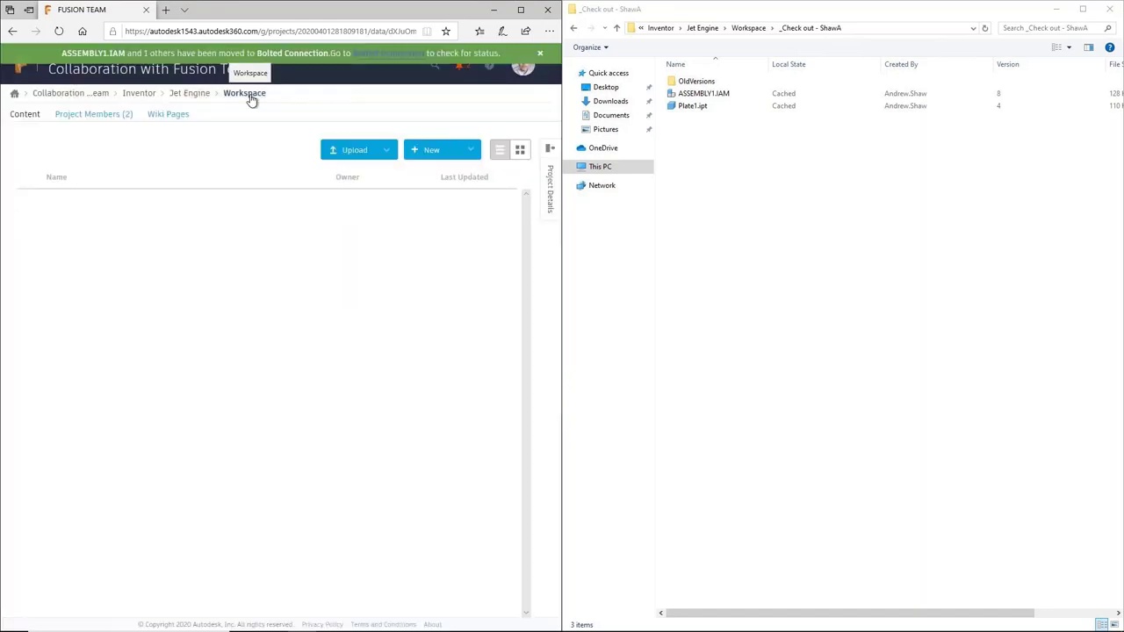
click(125, 202)
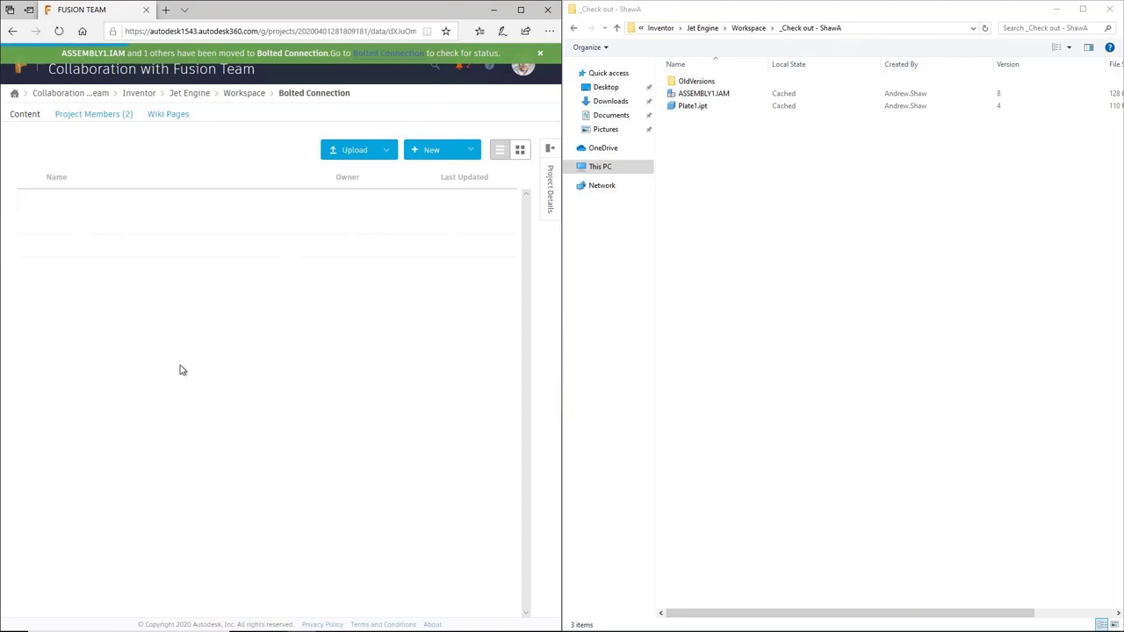